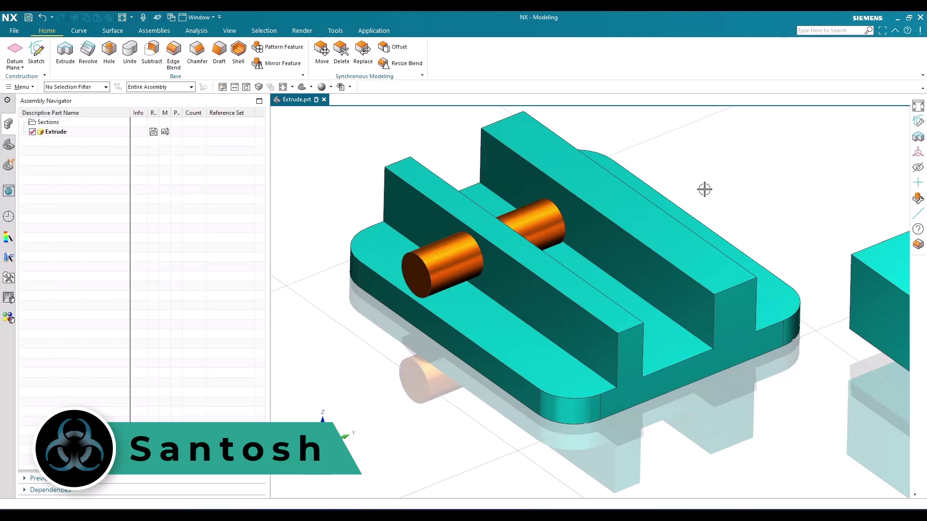
Step: Orbit and zoom the view to inspect the slotted base from a more top-down angle
middle_click_drag(687, 201, 688, 207)
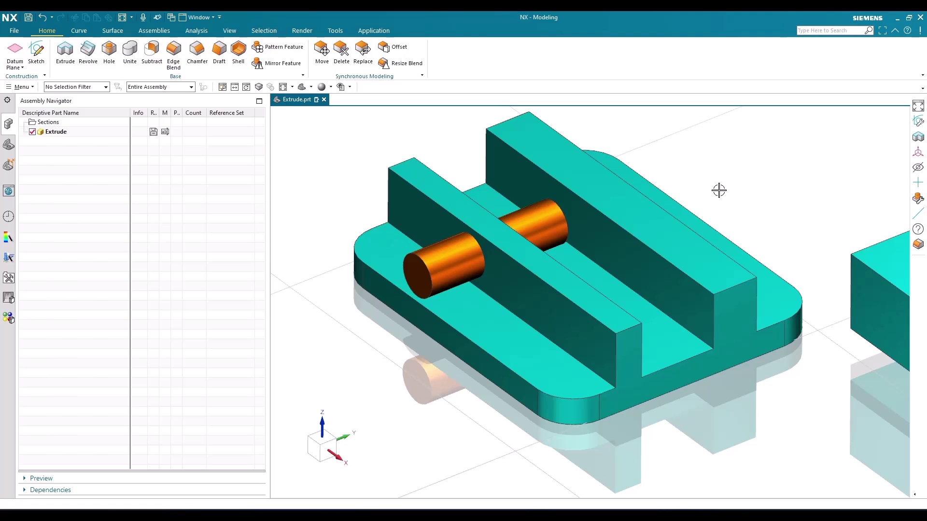
middle_click_drag(707, 208, 710, 203)
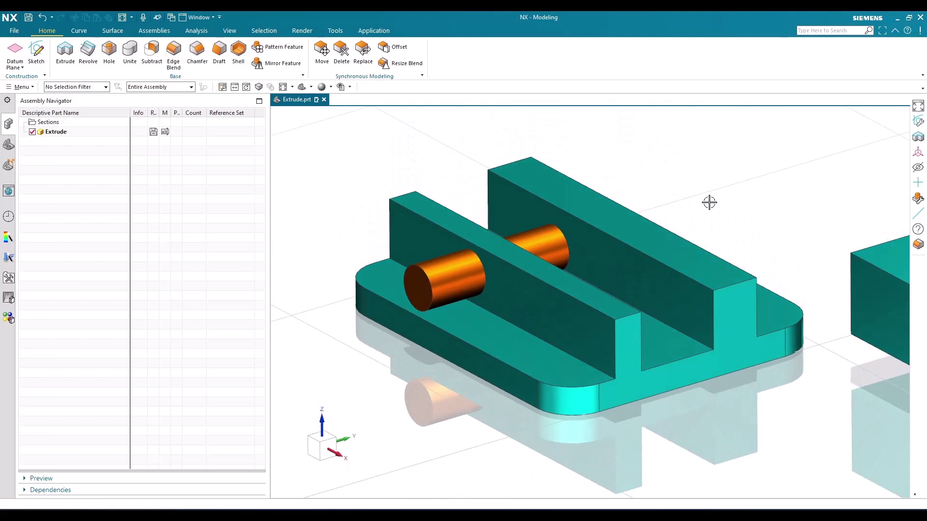
scroll(685, 222, "down", 2)
scroll(618, 257, "up", 4)
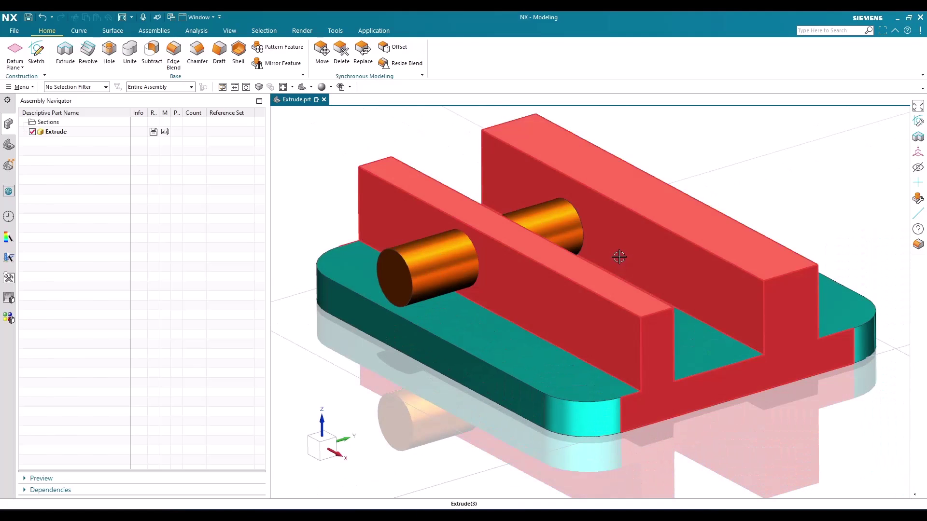
middle_click_drag(619, 256, 610, 265)
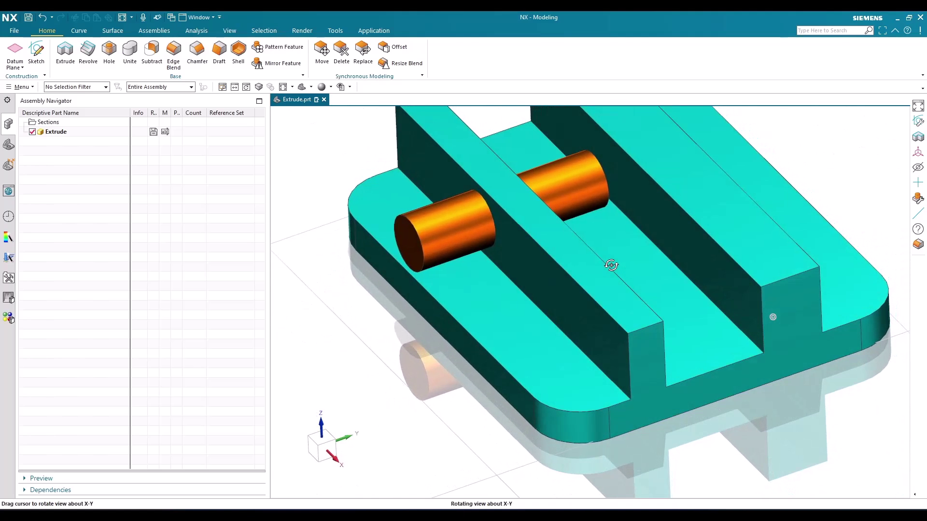
scroll(611, 265, "down", 1)
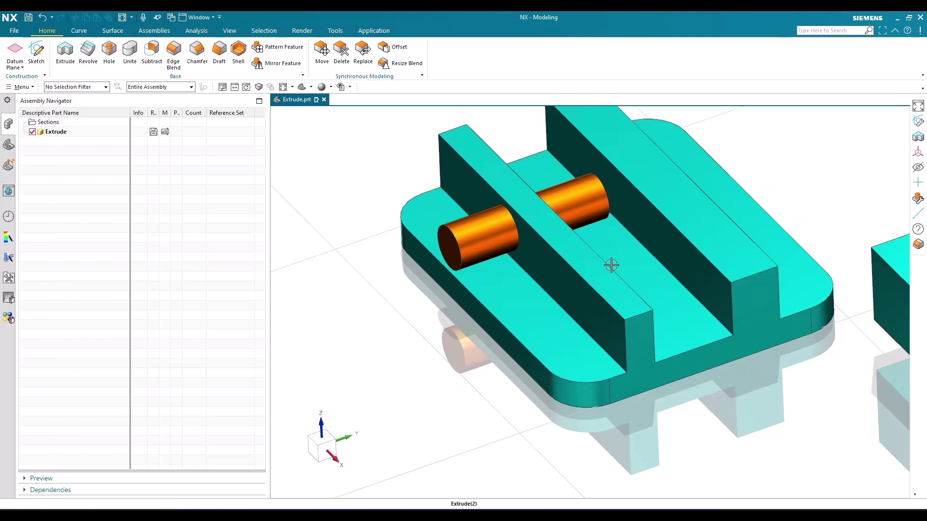
scroll(611, 265, "down", 2)
scroll(697, 292, "up", 2)
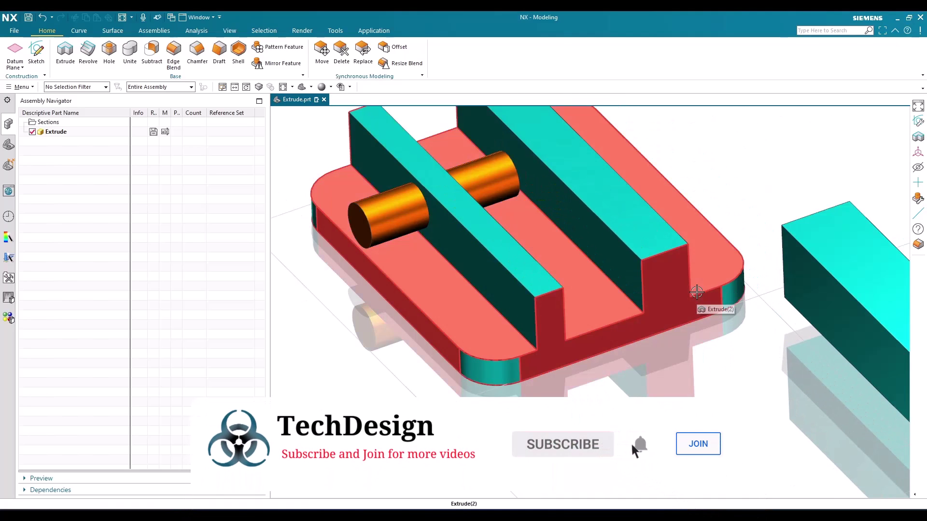
scroll(696, 292, "down", 1)
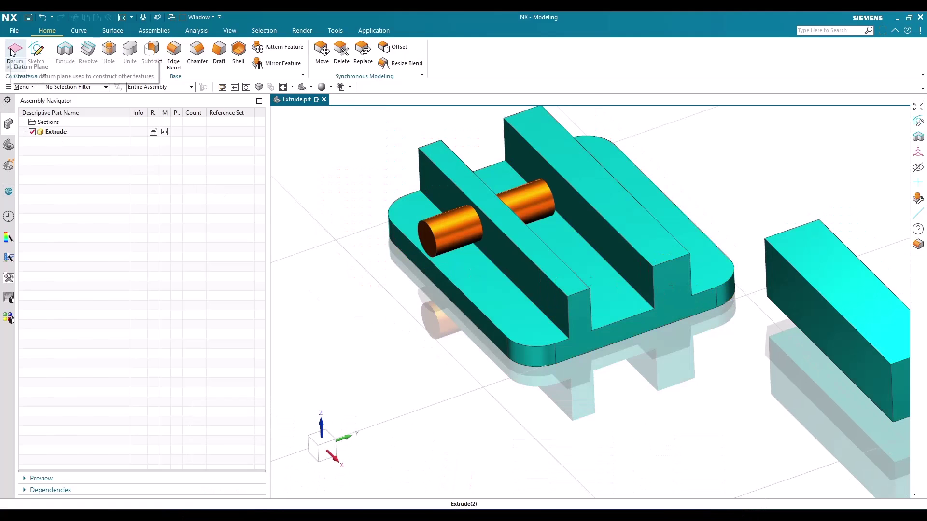
Step: Try Datum Axis from the Datum dropdown, cancel it, then start a Datum Plane instead
left_click(19, 68)
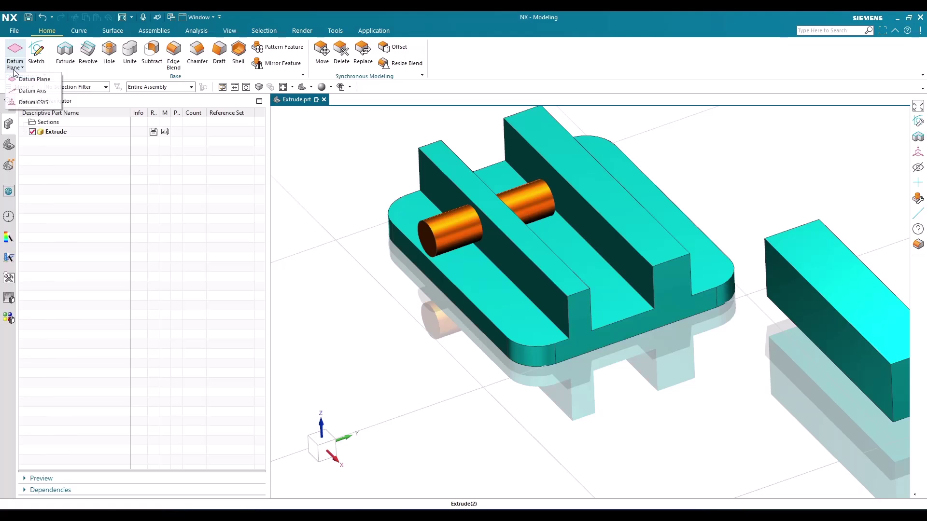
left_click(19, 88)
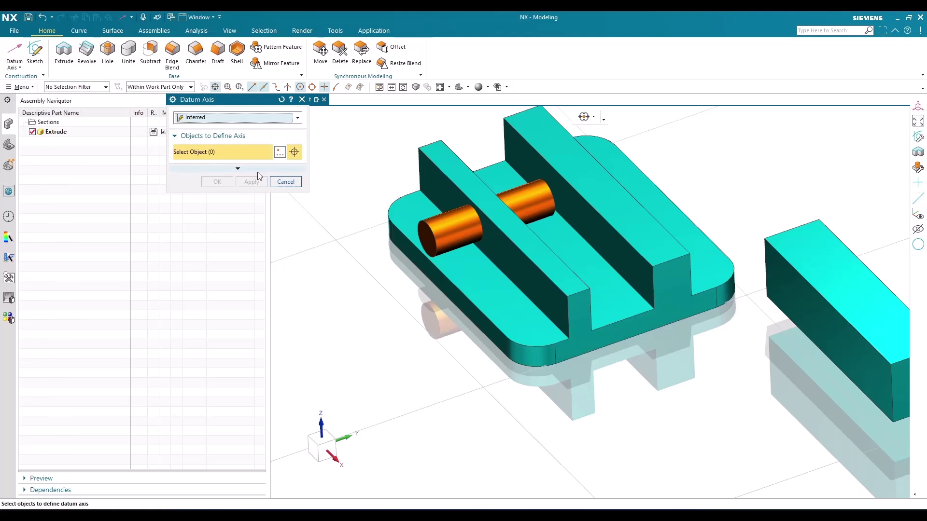
left_click(286, 182)
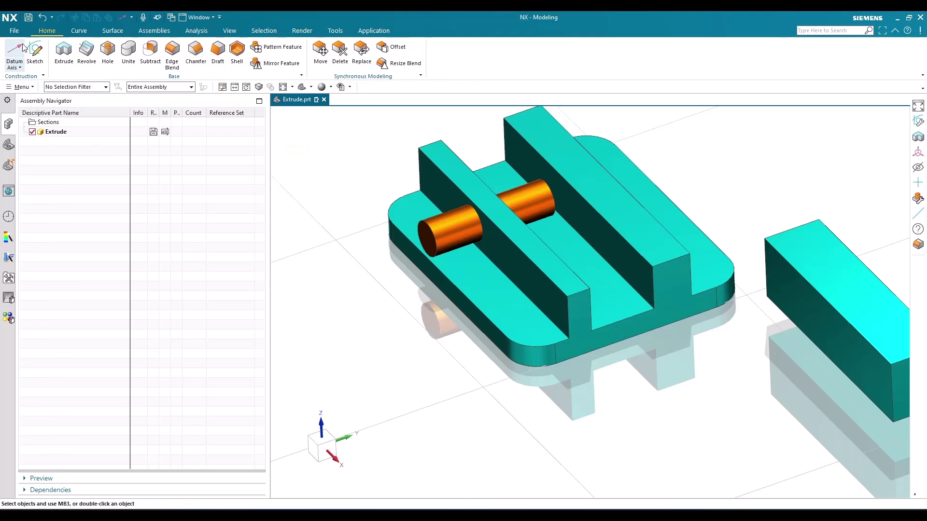
left_click(19, 68)
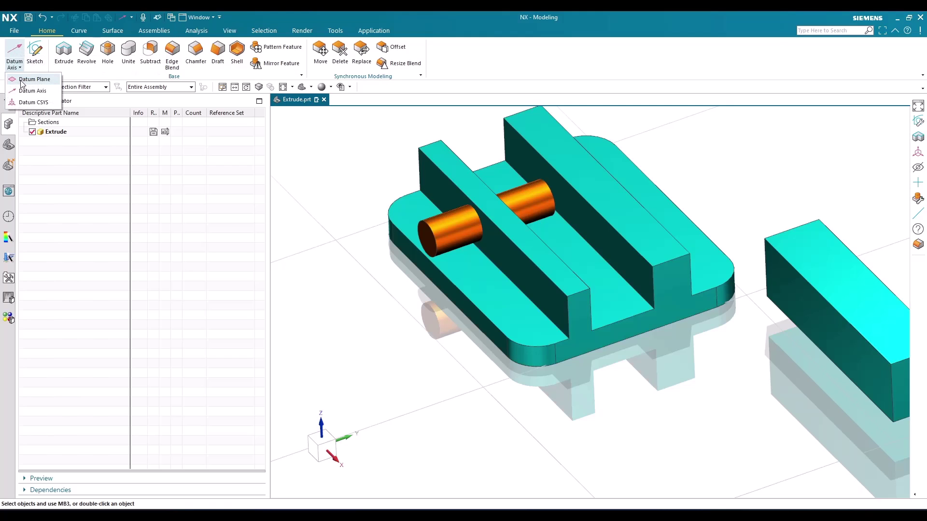
left_click(31, 79)
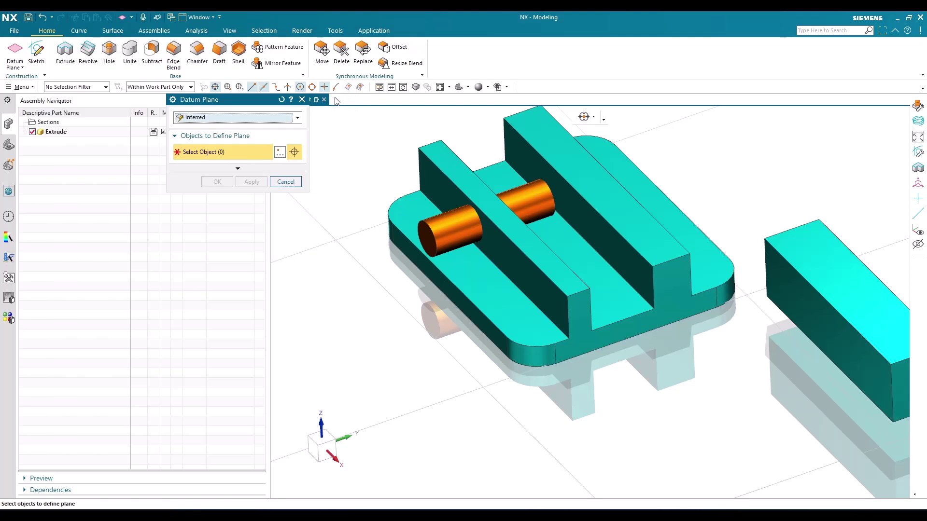
left_click(418, 149)
scroll(414, 145, "up", 4)
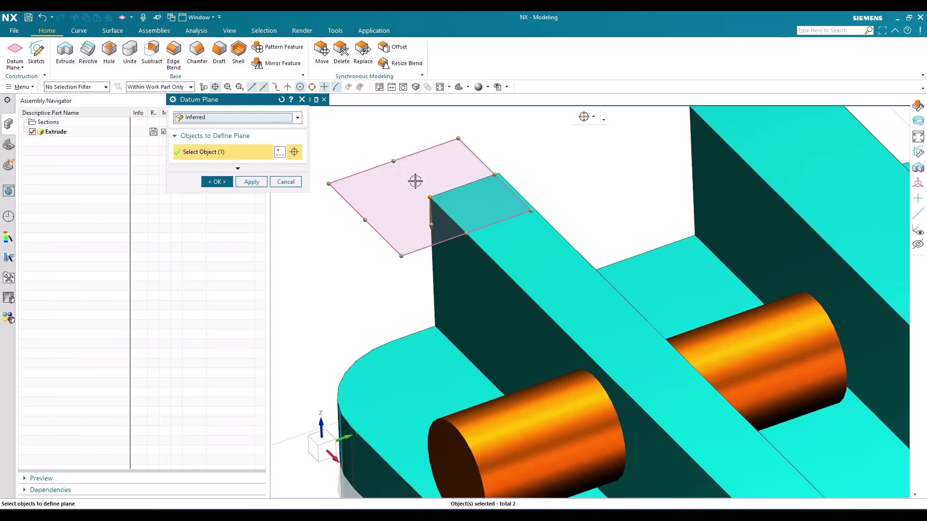
scroll(383, 203, "down", 3)
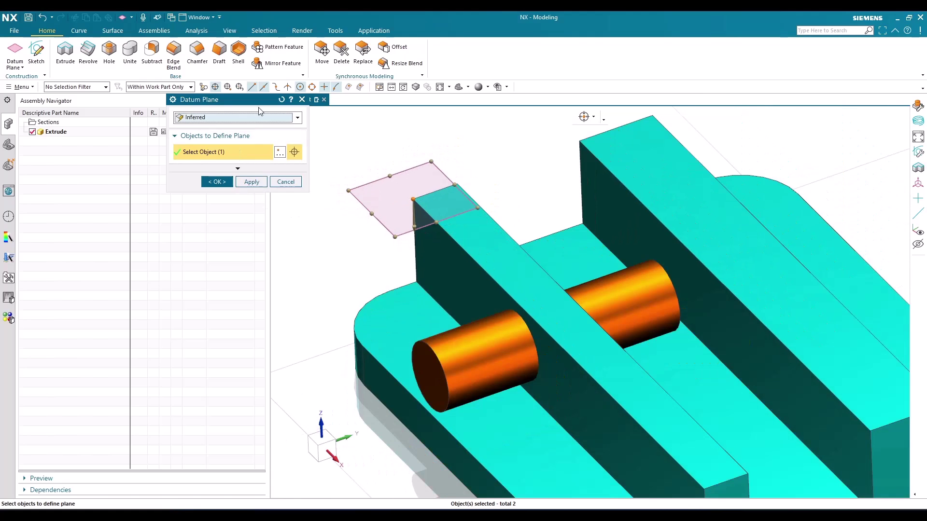
left_click(282, 99)
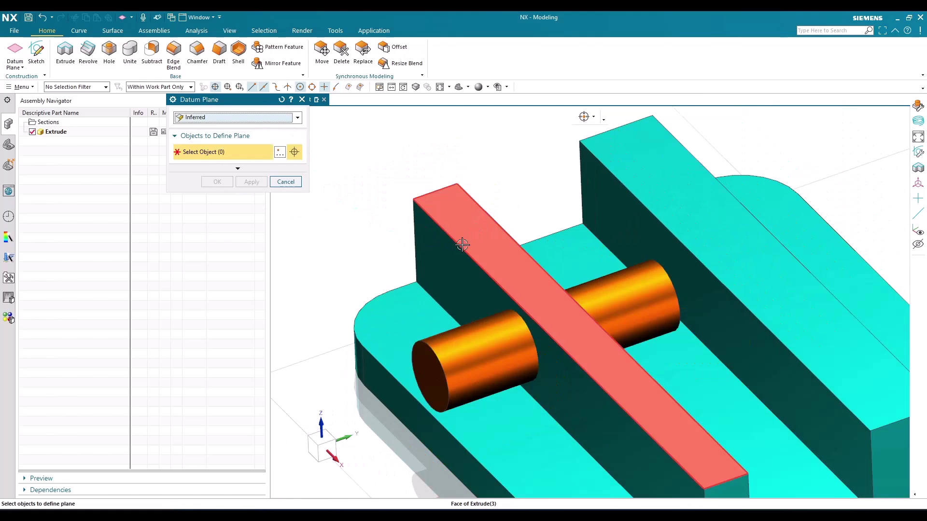
left_click(446, 271)
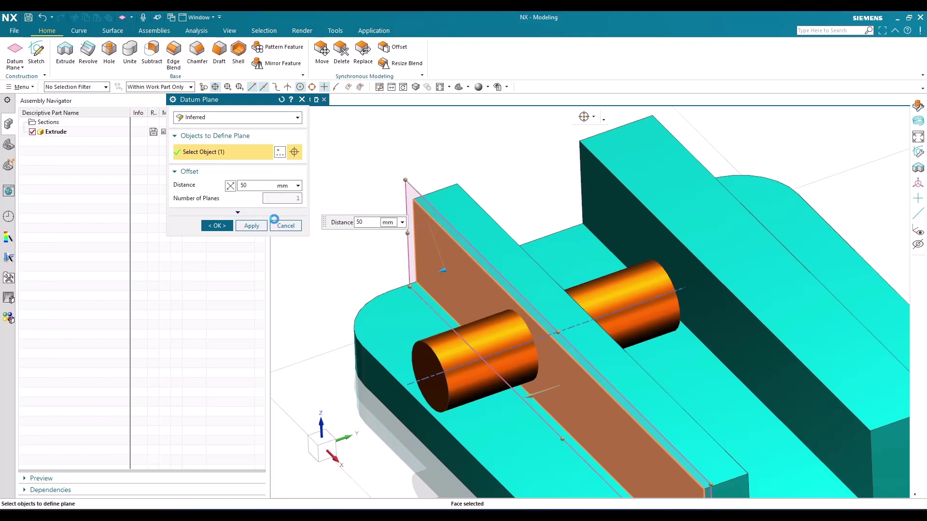
key("Return")
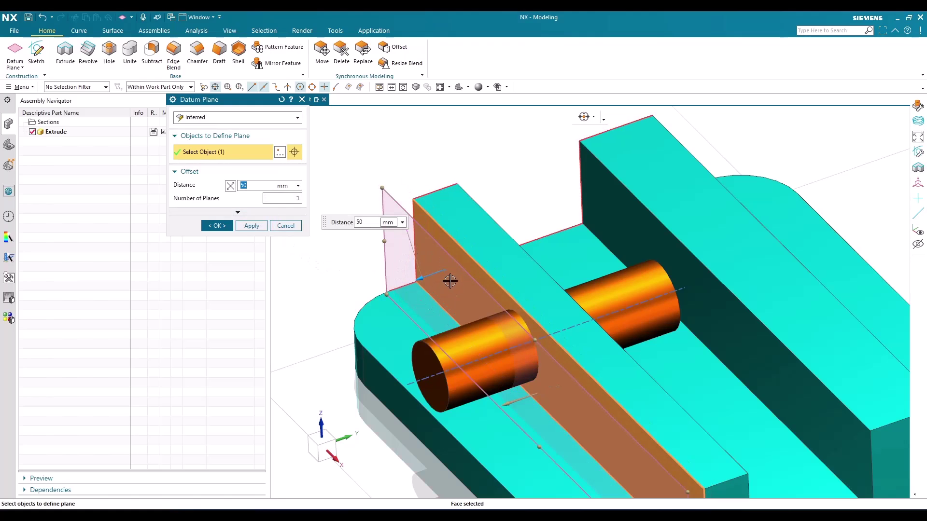
left_click(282, 99)
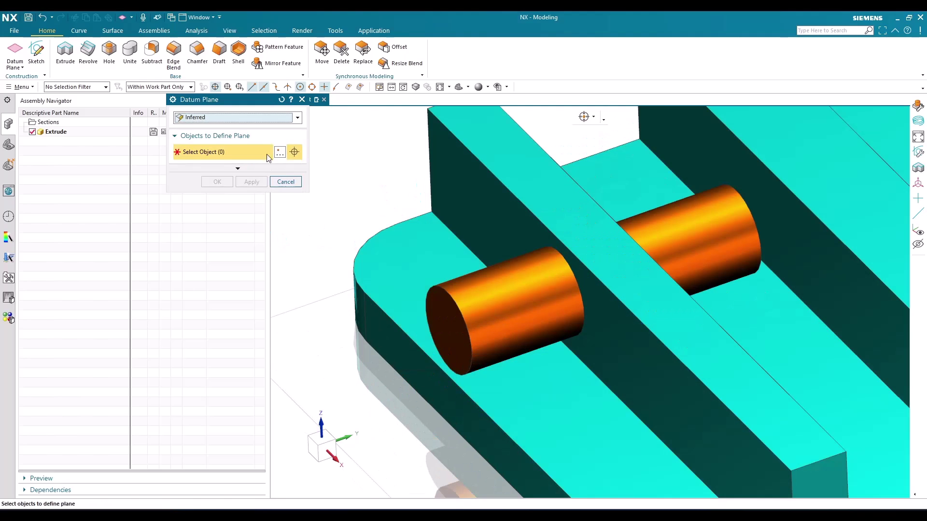
Step: Keep the plane type Inferred and select the base's rounded corner edge
left_click(267, 118)
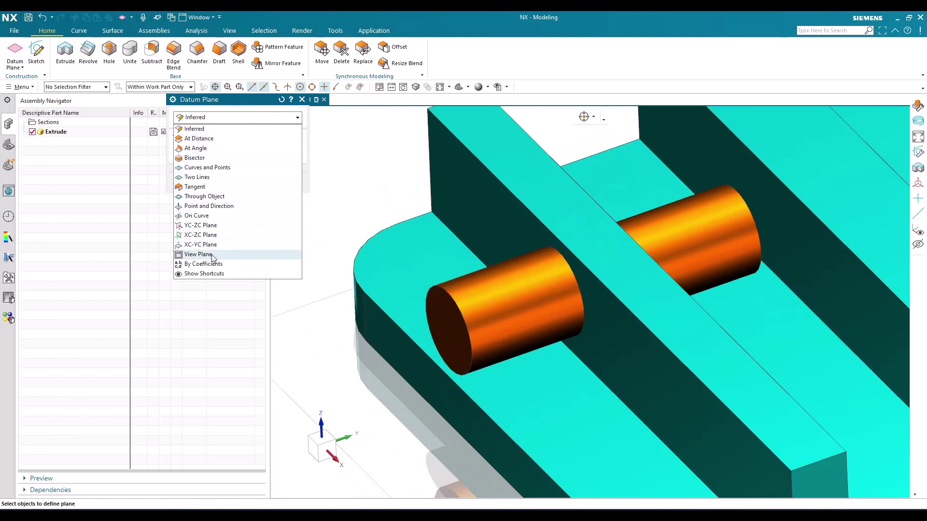
left_click(234, 129)
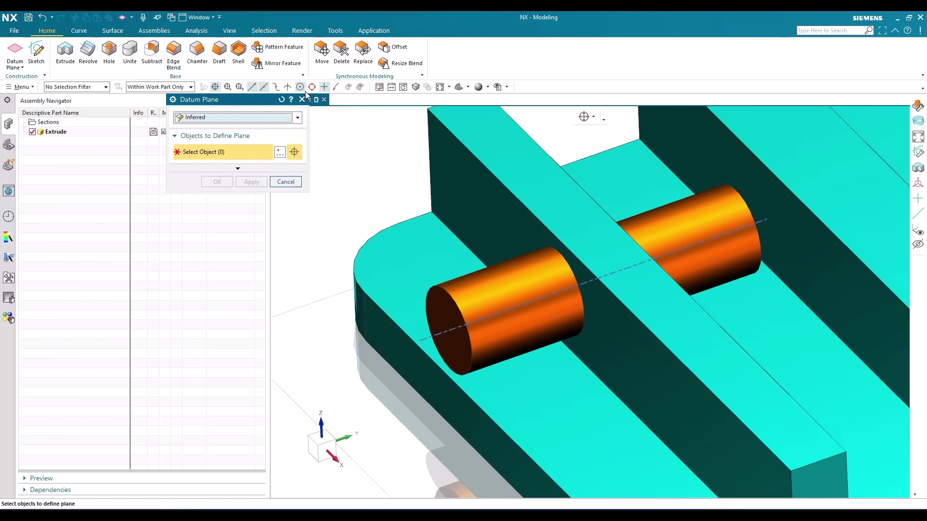
scroll(391, 162, "down", 4)
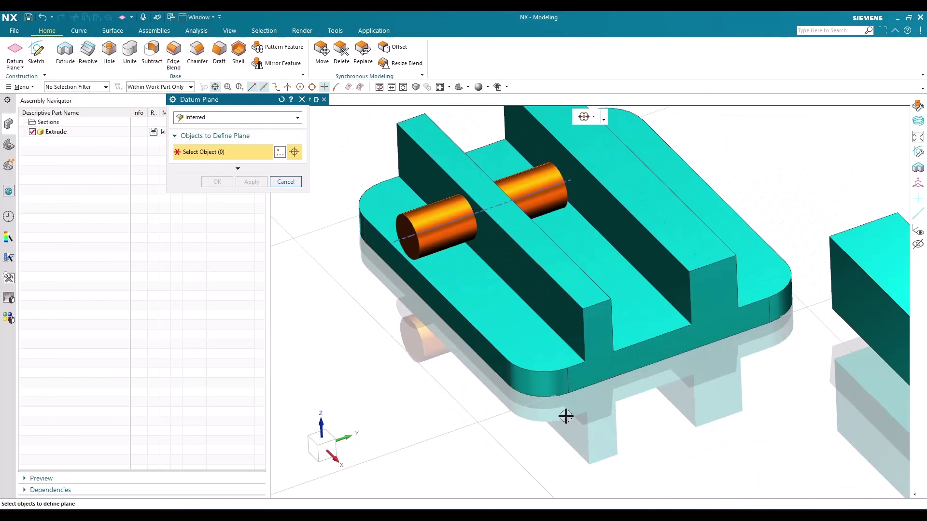
left_click(539, 370)
scroll(555, 357, "up", 5)
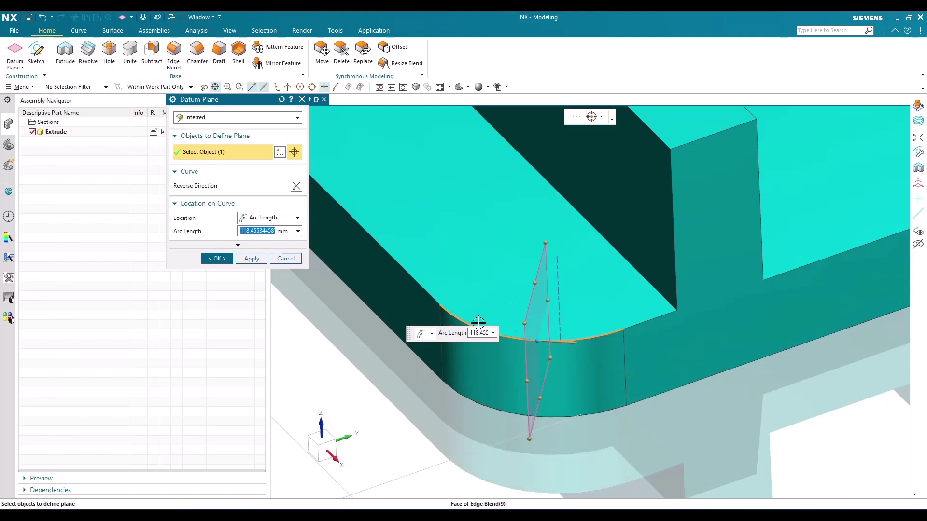
scroll(570, 336, "down", 2)
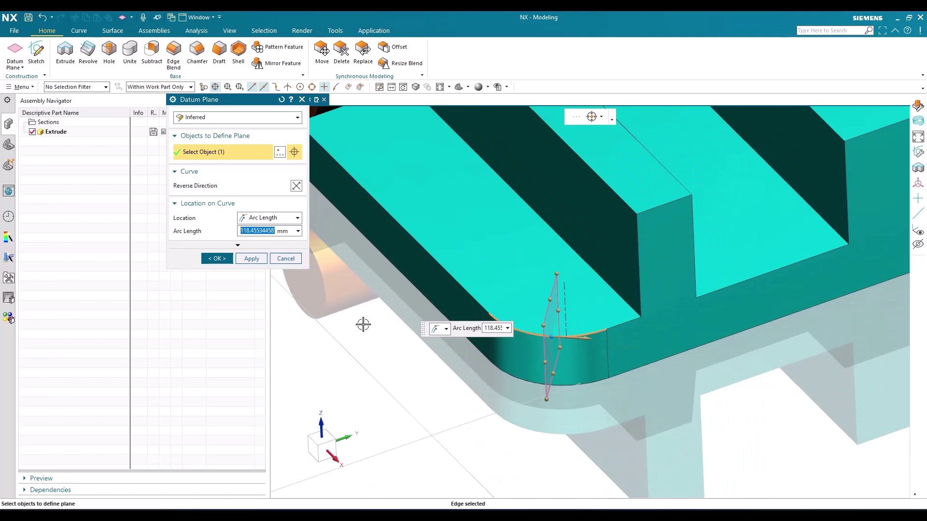
Step: Keep Arc Length as the location, previewing the plane 118.455 mm along the edge
left_click(255, 223)
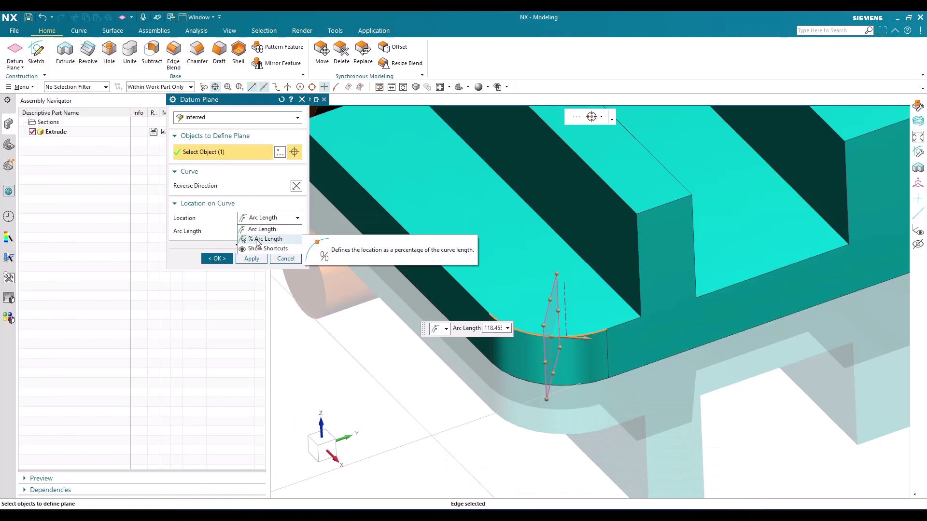
left_click(257, 231)
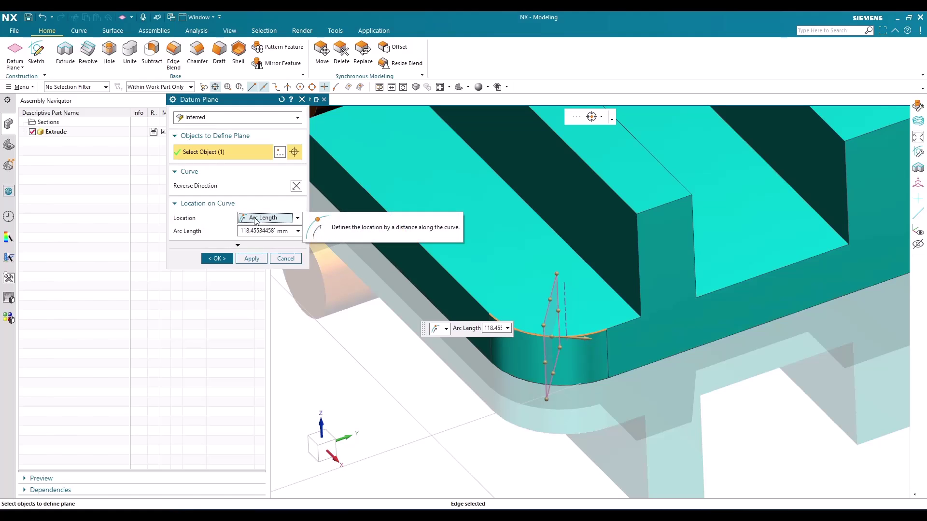
left_click(258, 120)
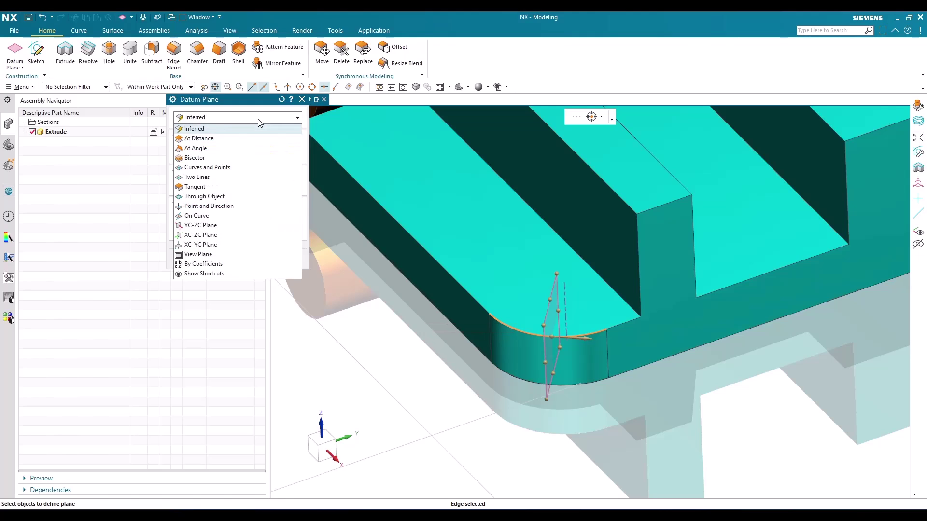
left_click(144, 169)
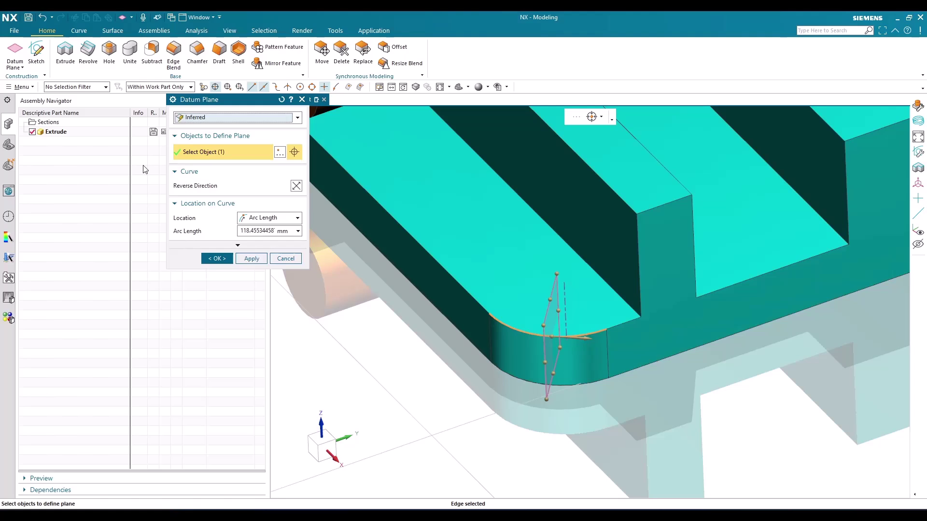
left_click(218, 117)
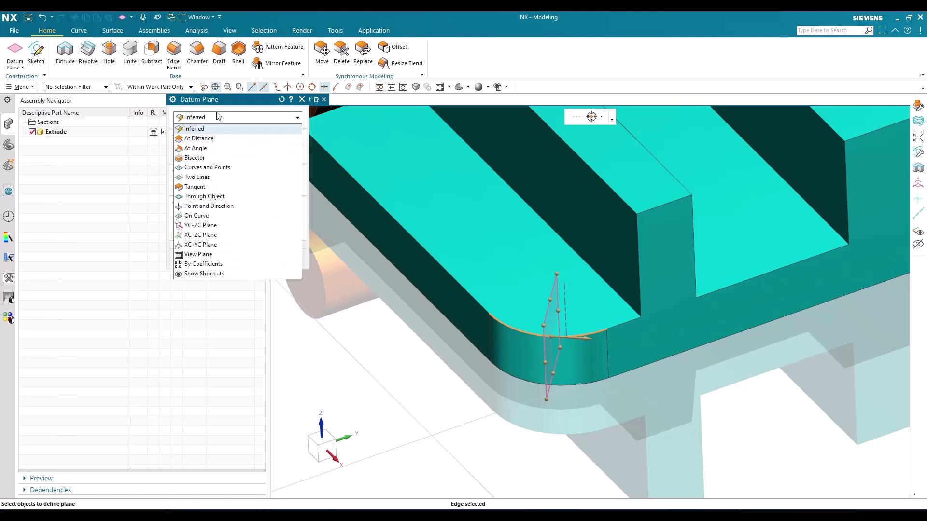
Step: Offset an At Distance plane 100 mm outward from the stepped end face
left_click(215, 140)
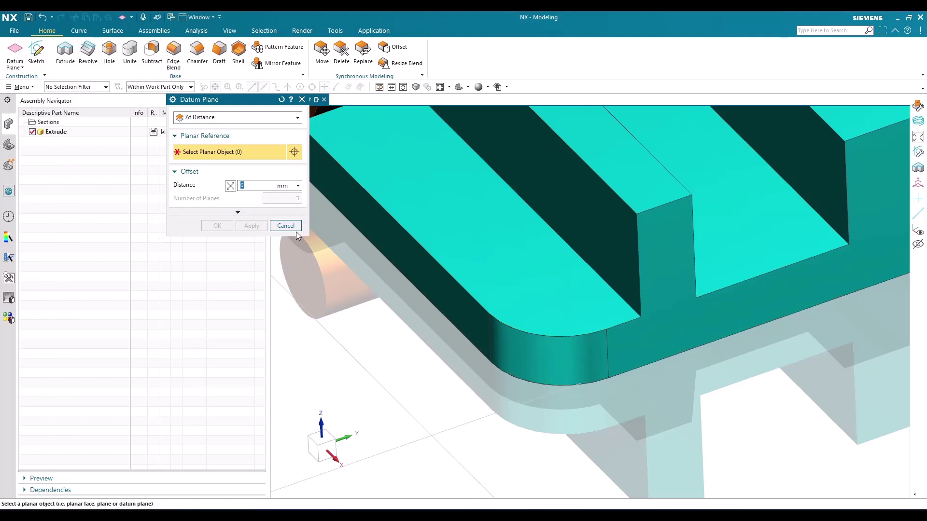
scroll(489, 312, "down", 3)
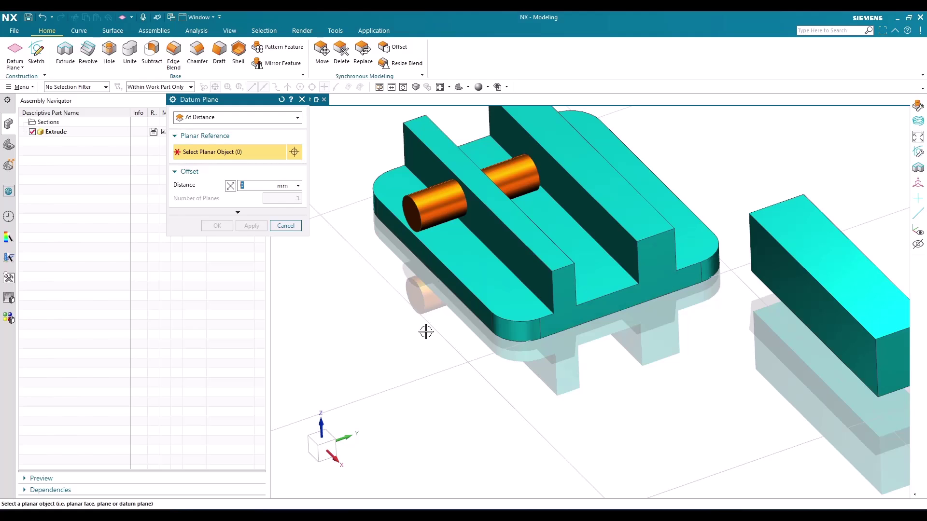
scroll(611, 322, "up", 3)
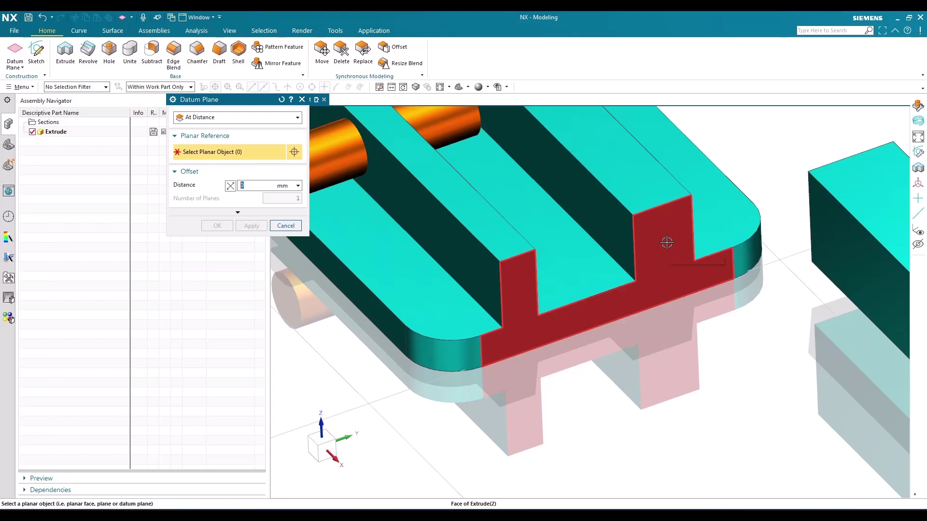
left_click(667, 243)
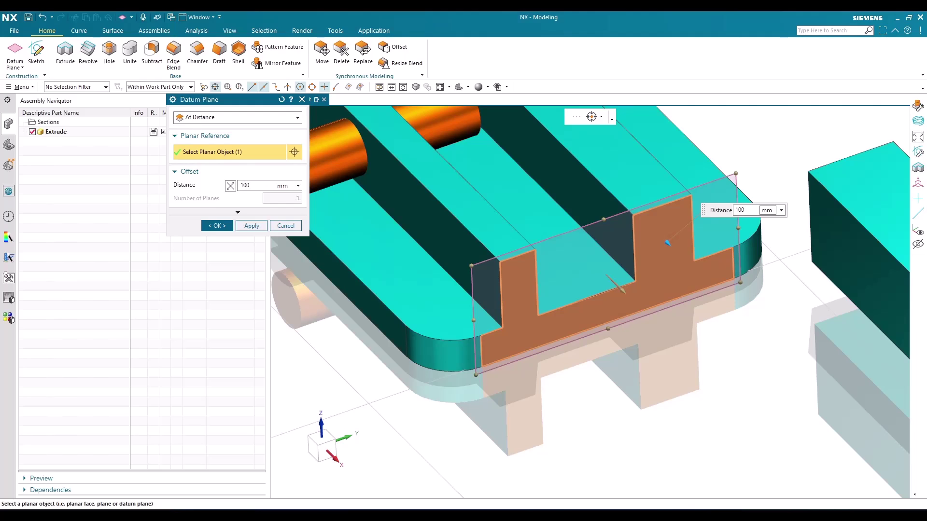
left_click(261, 183)
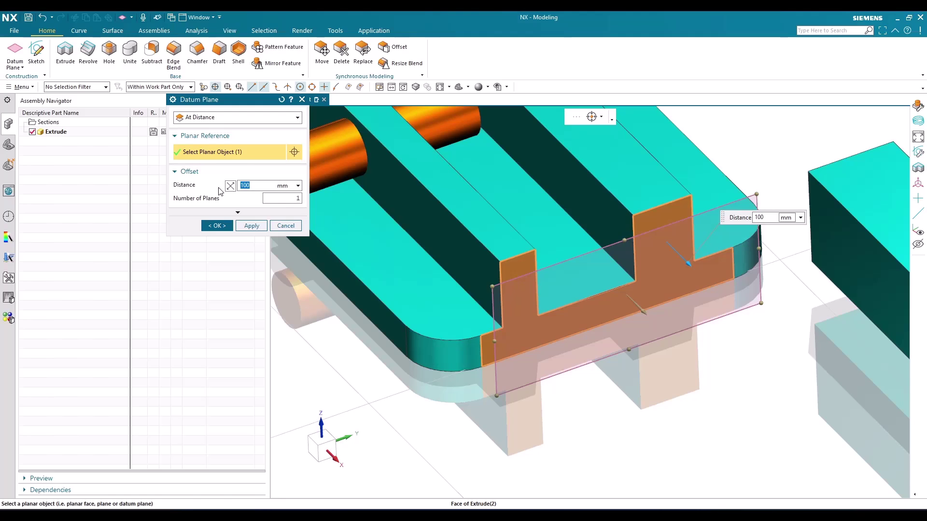
left_click(230, 187)
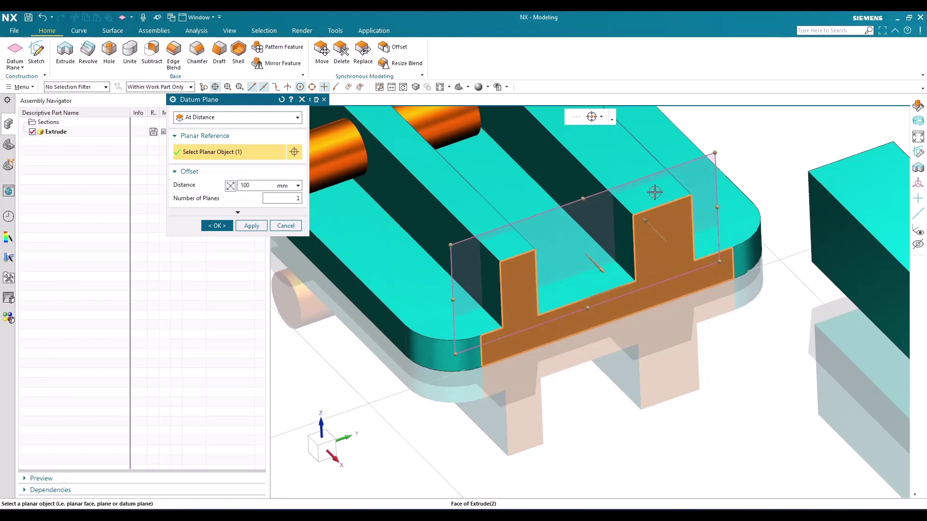
scroll(696, 285, "down", 4)
scroll(669, 222, "up", 4)
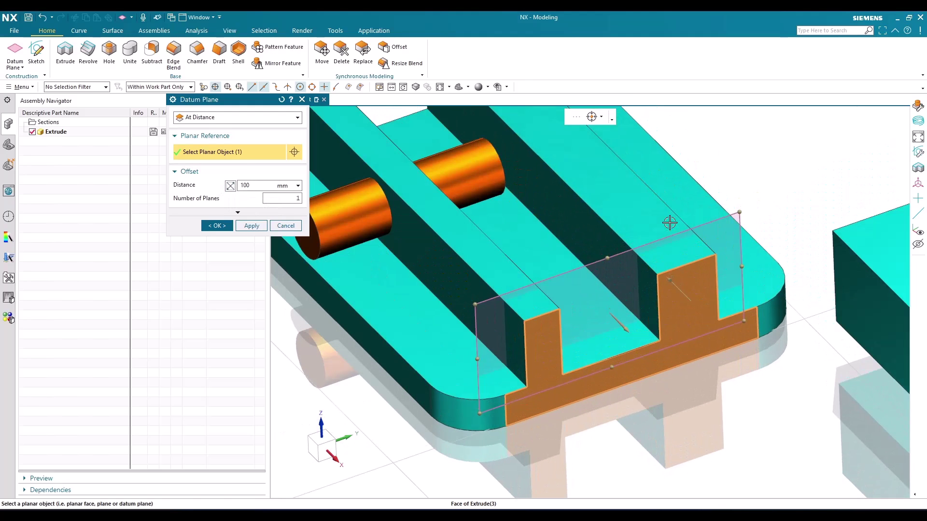
left_click(230, 186)
scroll(649, 308, "up", 2)
scroll(650, 309, "down", 3)
scroll(649, 308, "up", 3)
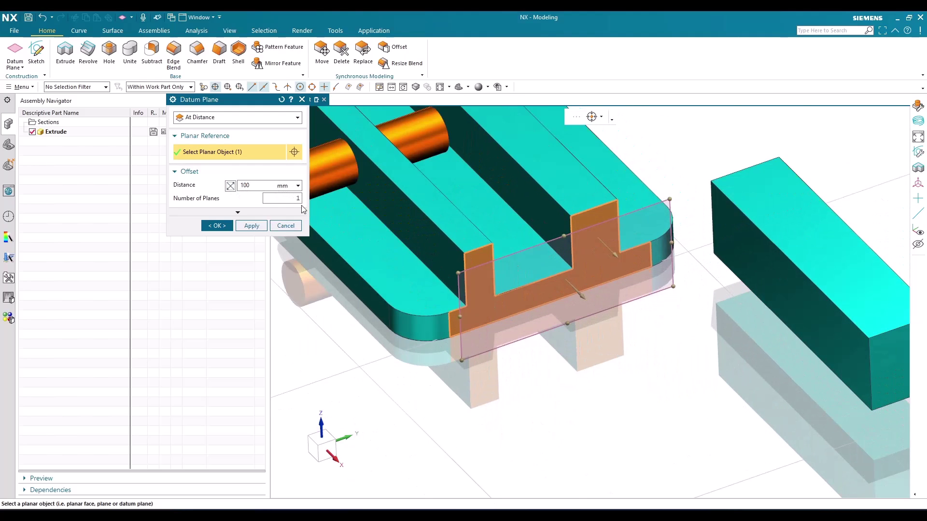
Step: Set Number of Planes to 5 and create the five offset datum planes
left_click(285, 199)
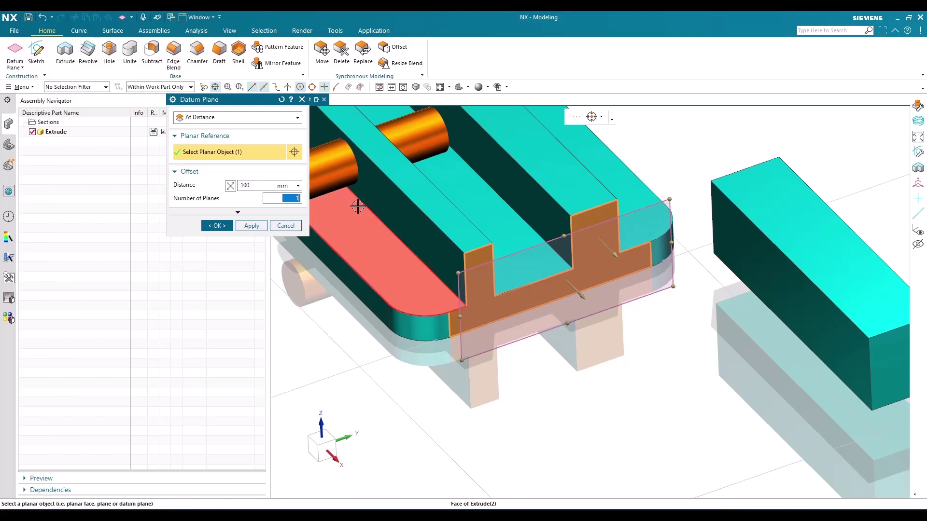
type("5")
key("Return")
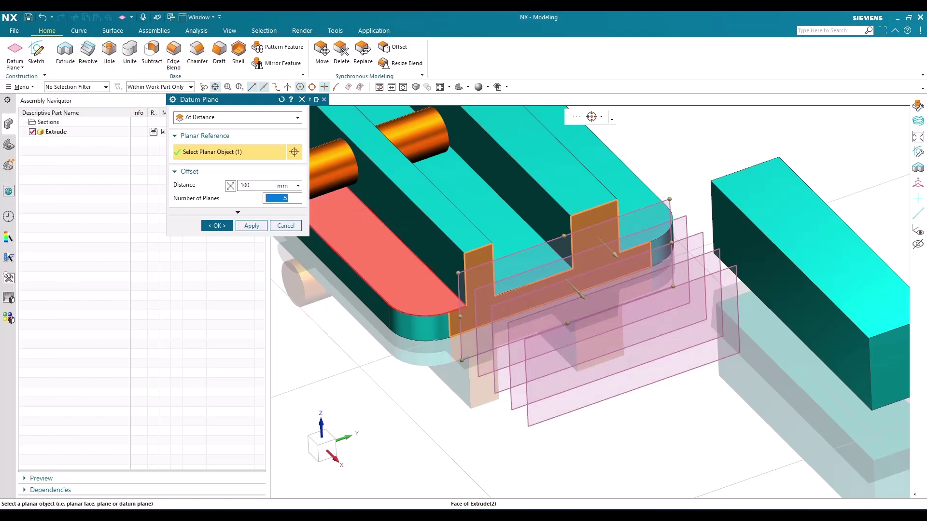
middle_click_drag(672, 290, 701, 300)
scroll(631, 217, "up", 3)
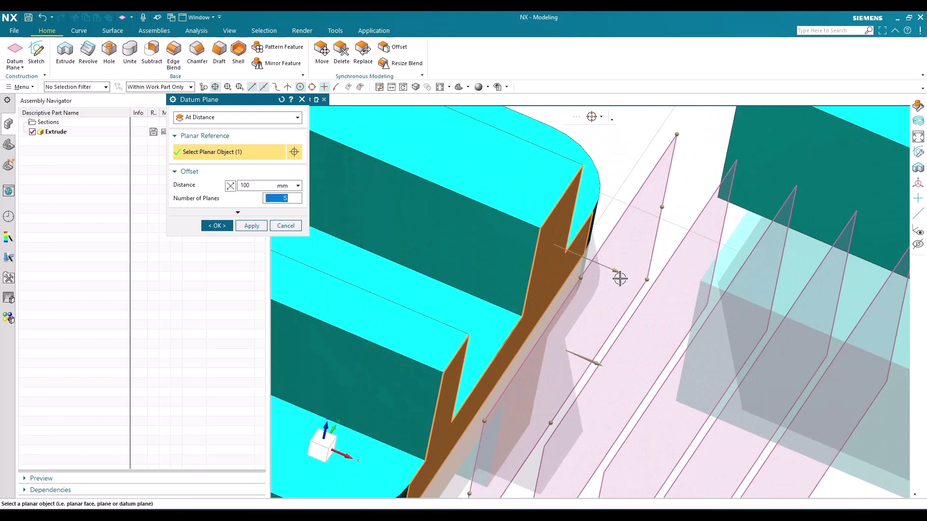
scroll(617, 275, "down", 3)
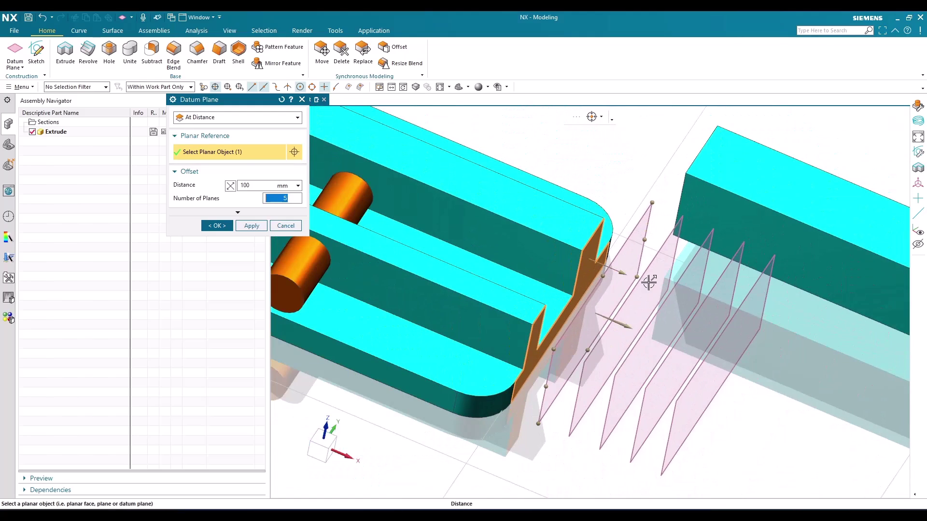
left_click(251, 226)
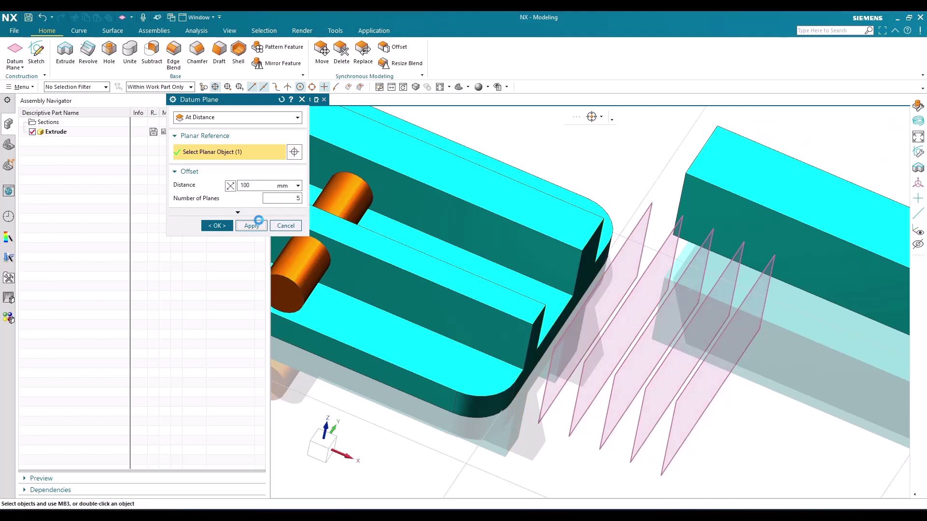
Step: Change the Datum Plane type to At Angle
left_click(245, 118)
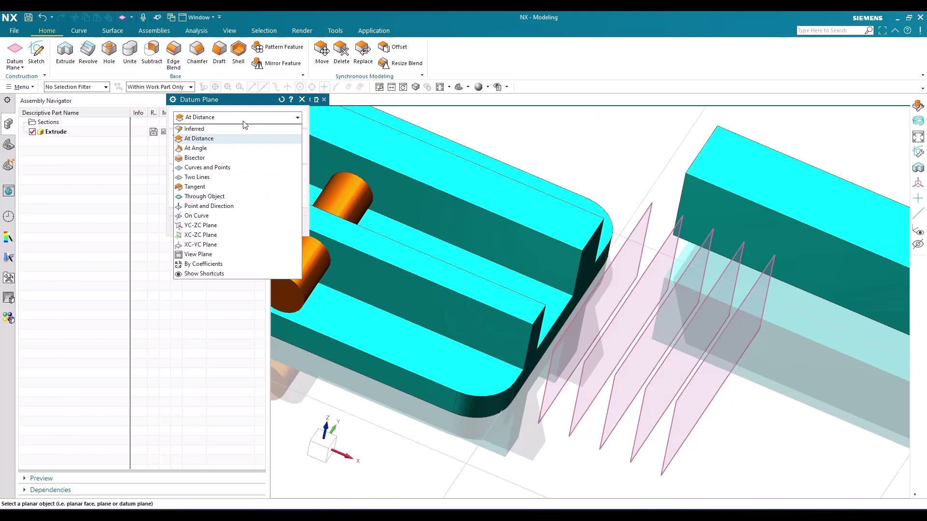
left_click(237, 150)
scroll(580, 263, "down", 3)
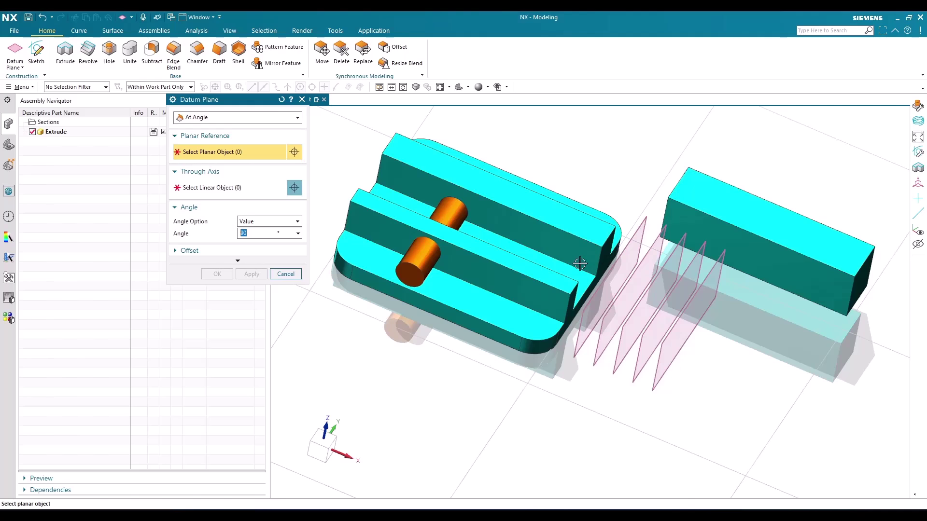
mouse_move(580, 264)
middle_mouse_down()
mouse_move(554, 238)
mouse_move(562, 261)
middle_mouse_up()
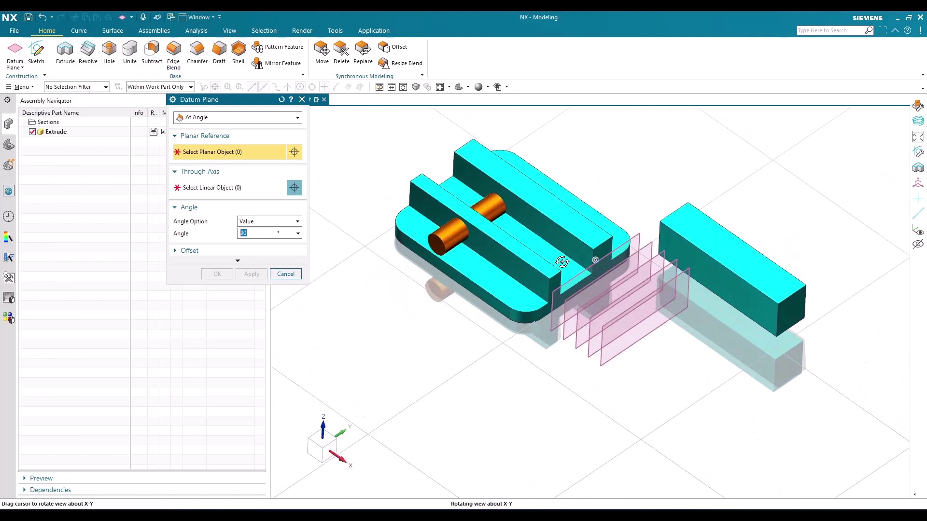
Step: Show the Datum Coordinate System on the part from the Part Navigator
left_click(10, 164)
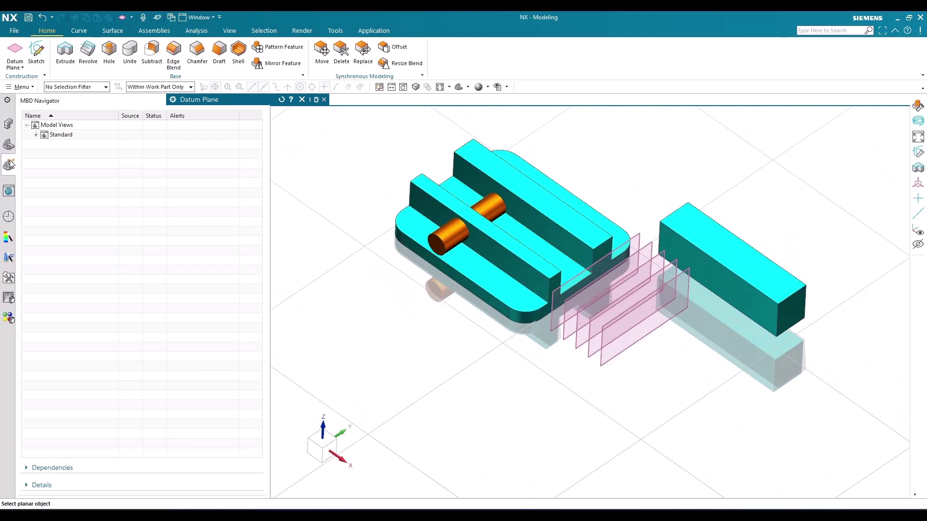
left_click(9, 145)
left_click(42, 162)
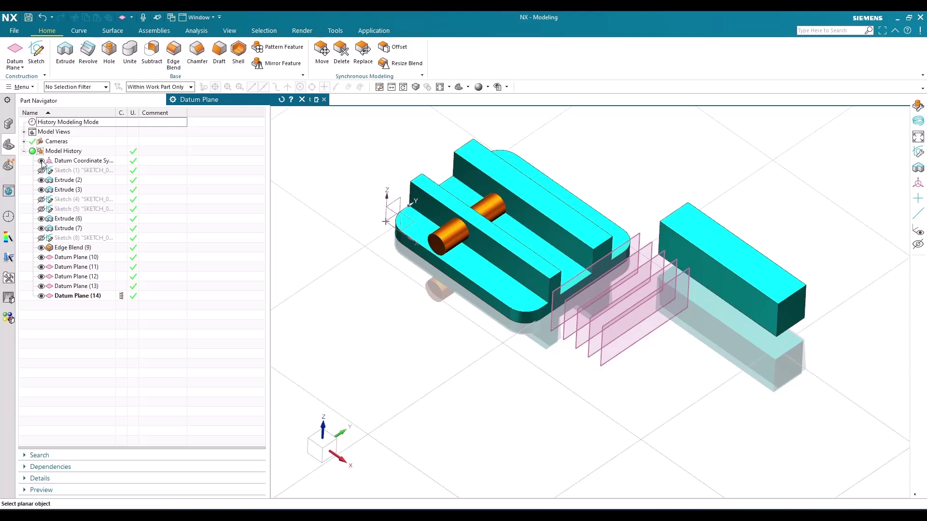
scroll(372, 232, "up", 3)
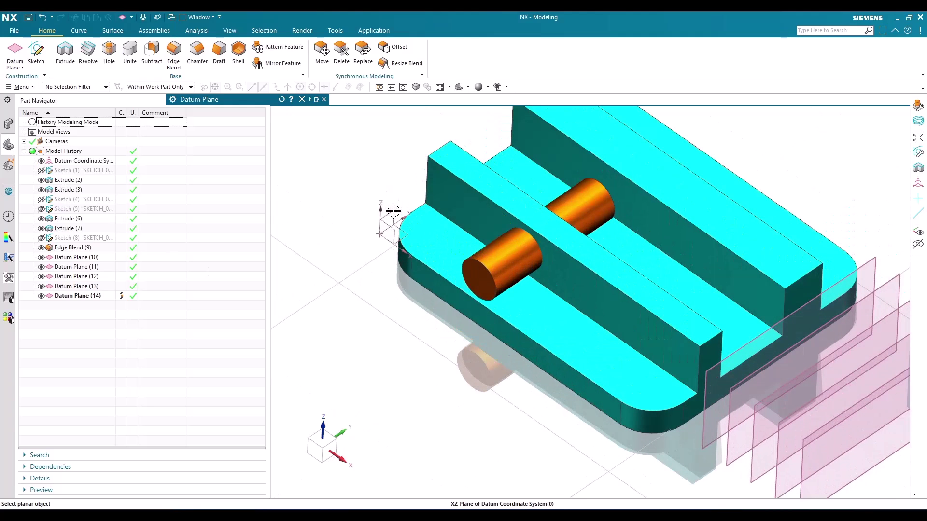
left_click(9, 126)
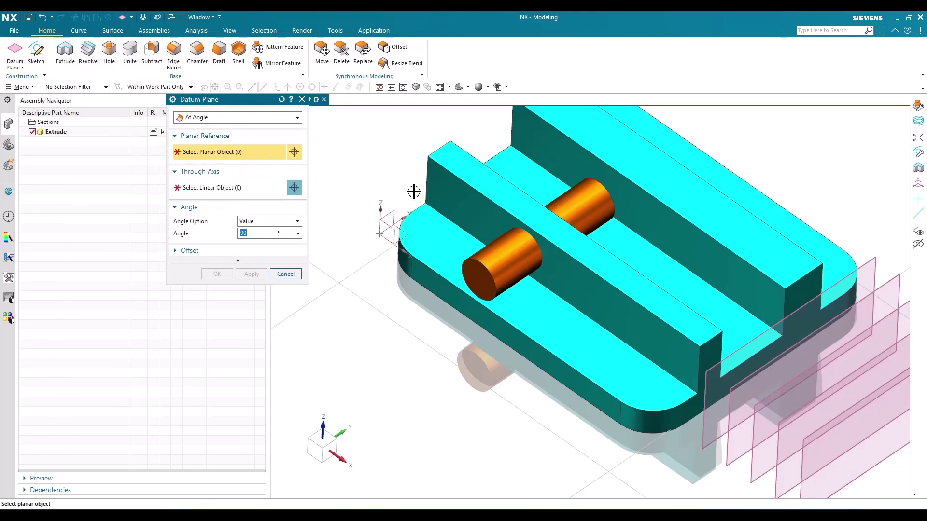
scroll(407, 193, "down", 1)
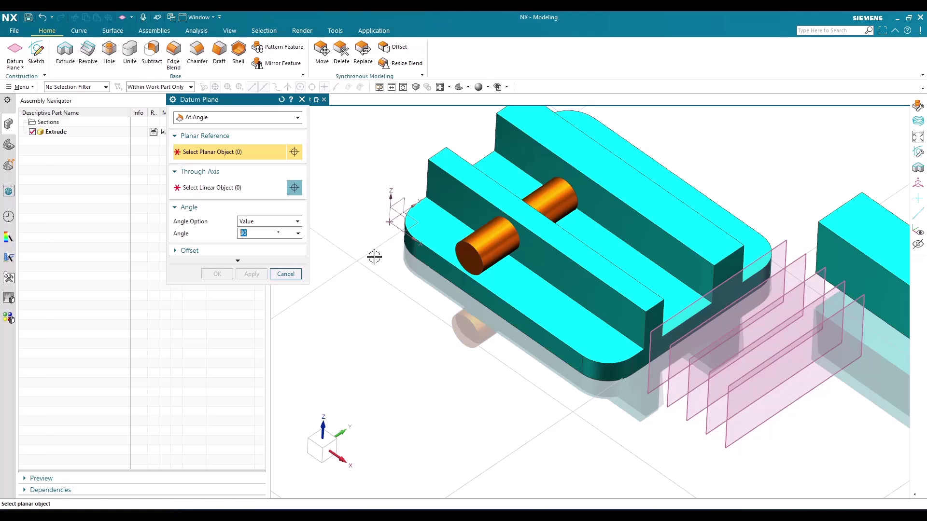
scroll(425, 265, "up", 1)
scroll(425, 265, "up", 1)
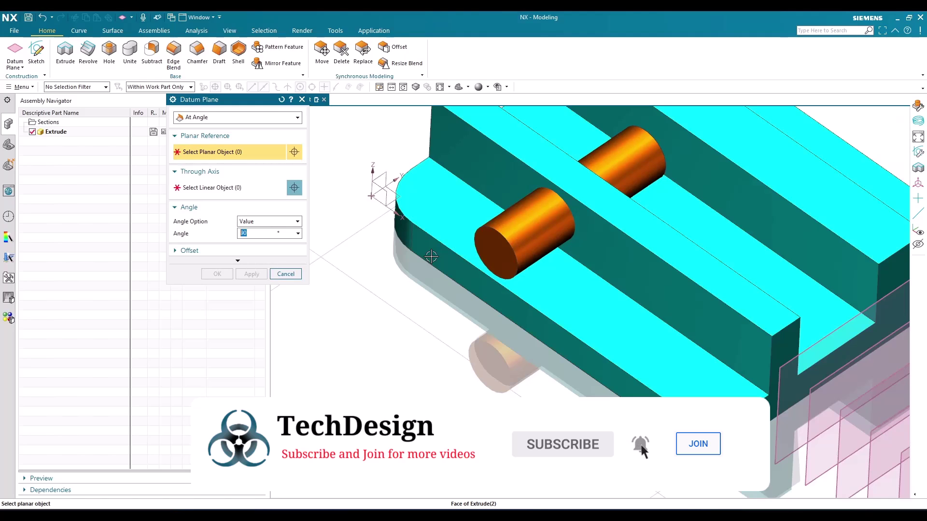
scroll(431, 260, "down", 2)
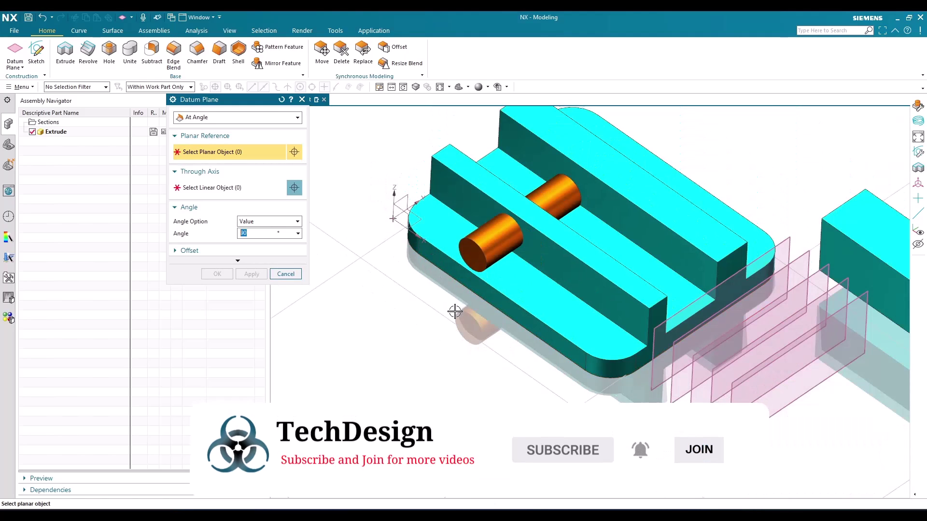
scroll(435, 265, "up", 2)
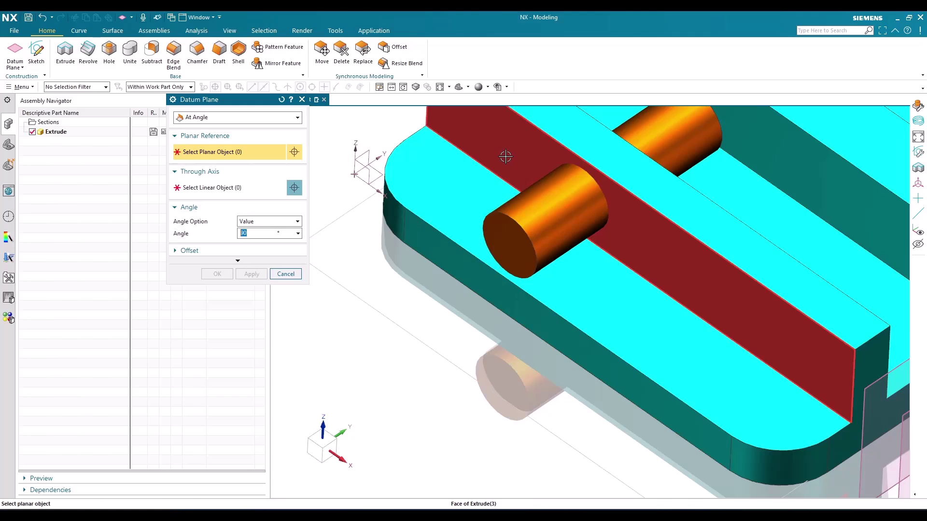
Step: Reference the rib's side face, rotate about the datum CSYS Z axis, and set the angle to 0°
left_click(470, 251)
scroll(469, 256, "down", 2)
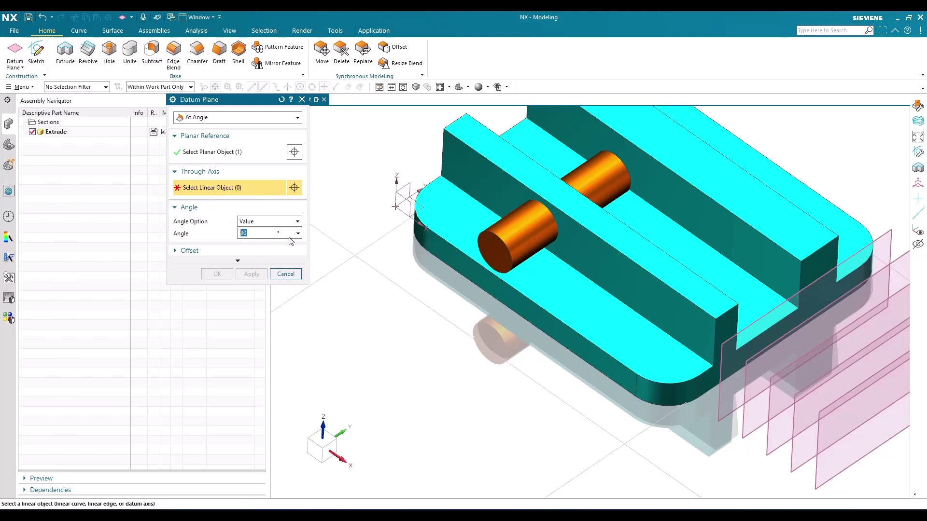
left_click(394, 192)
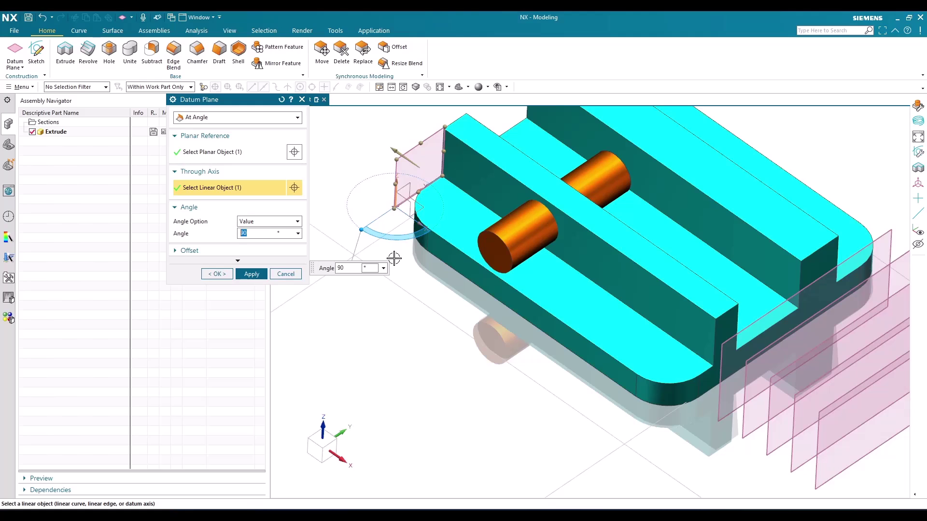
scroll(394, 258, "up", 3)
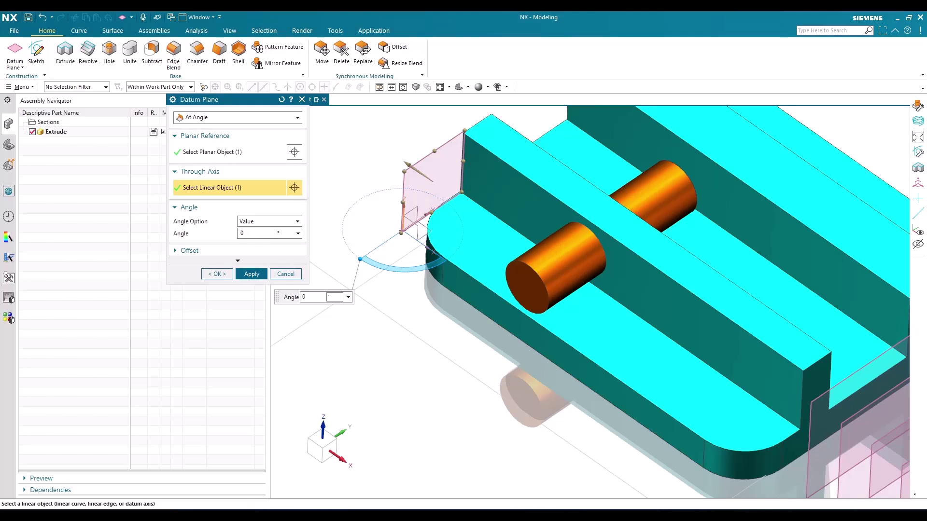
key("Return")
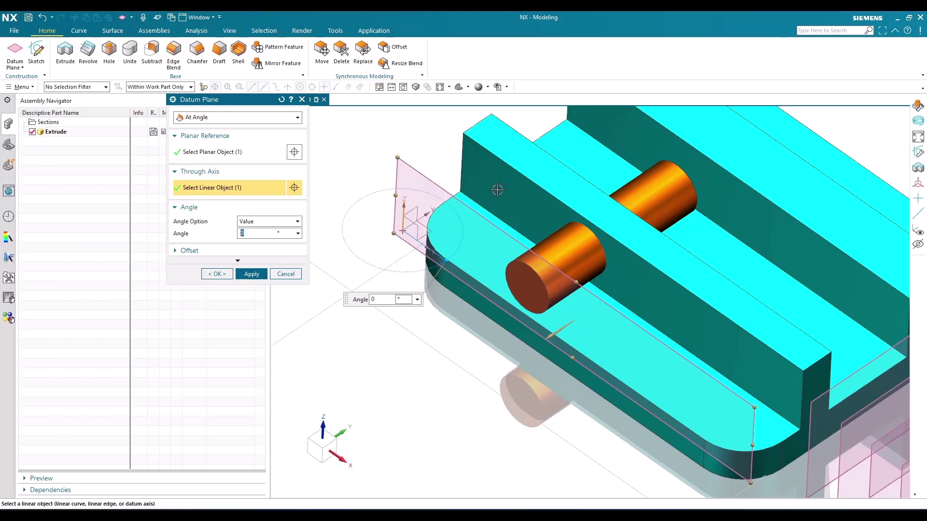
Step: Recheck the reference face and rotation axis, and change the plane angle to -15°
left_click(254, 153)
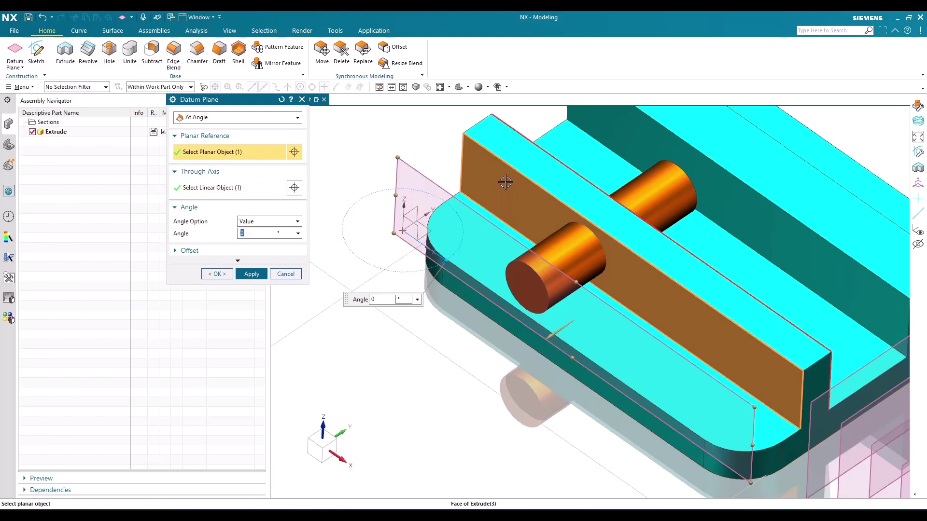
left_click(242, 199)
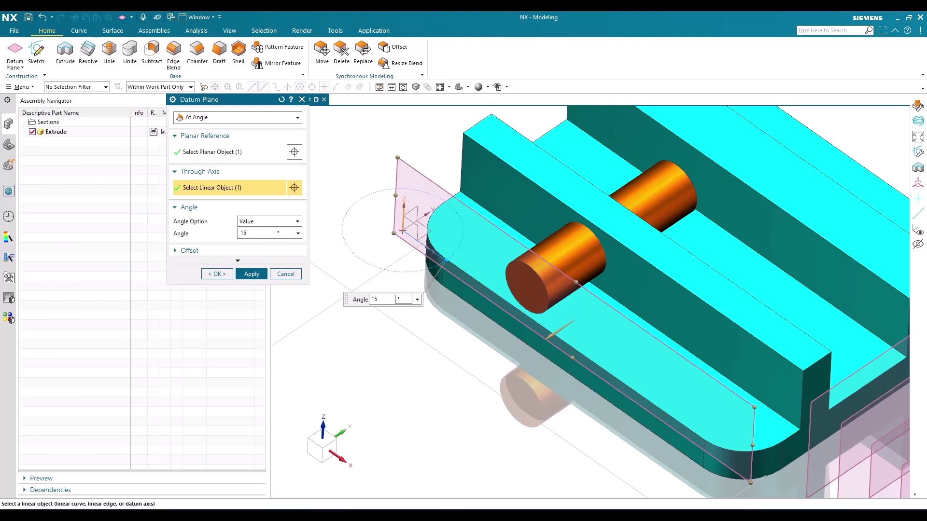
double_click(252, 237)
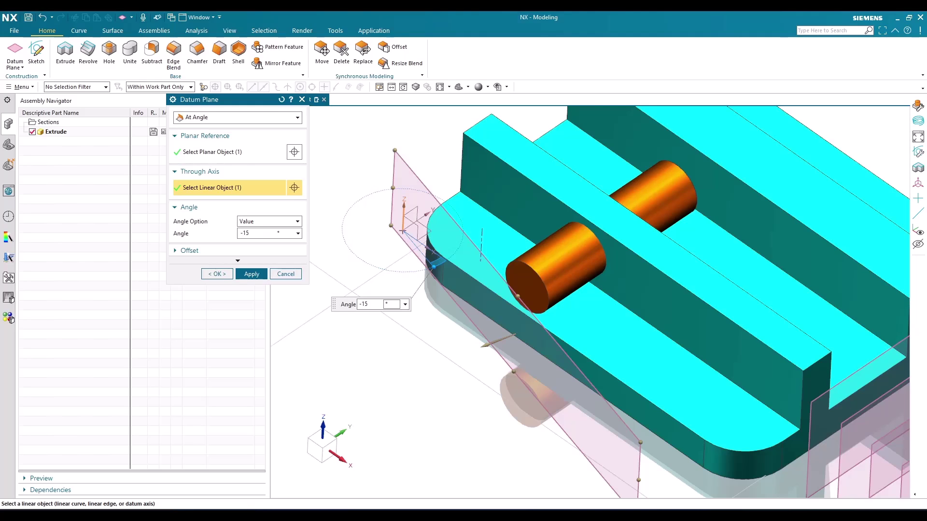
key("Return")
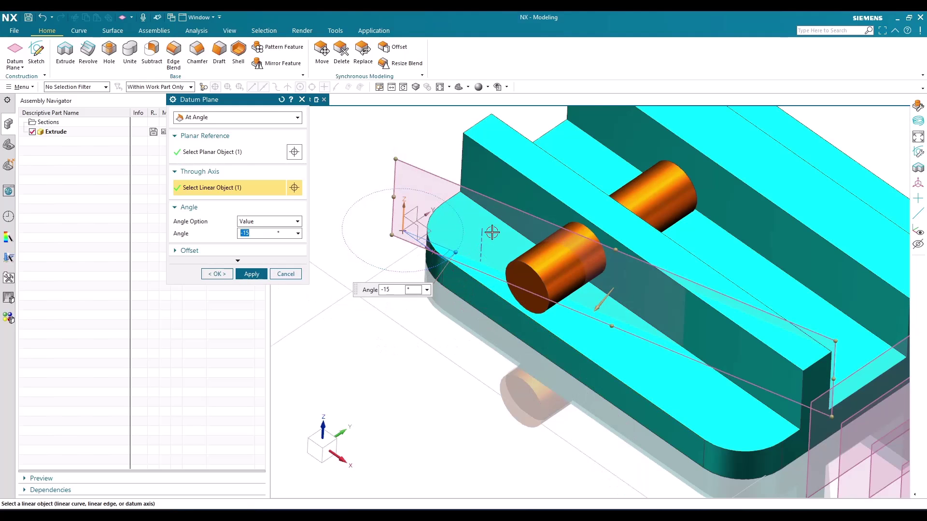
scroll(450, 256, "up", 3)
scroll(438, 272, "down", 2)
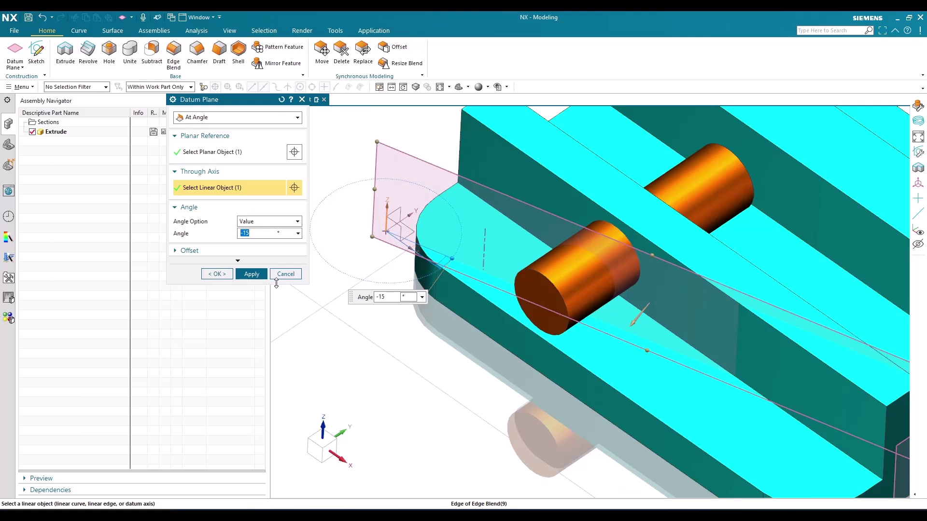
left_click(248, 222)
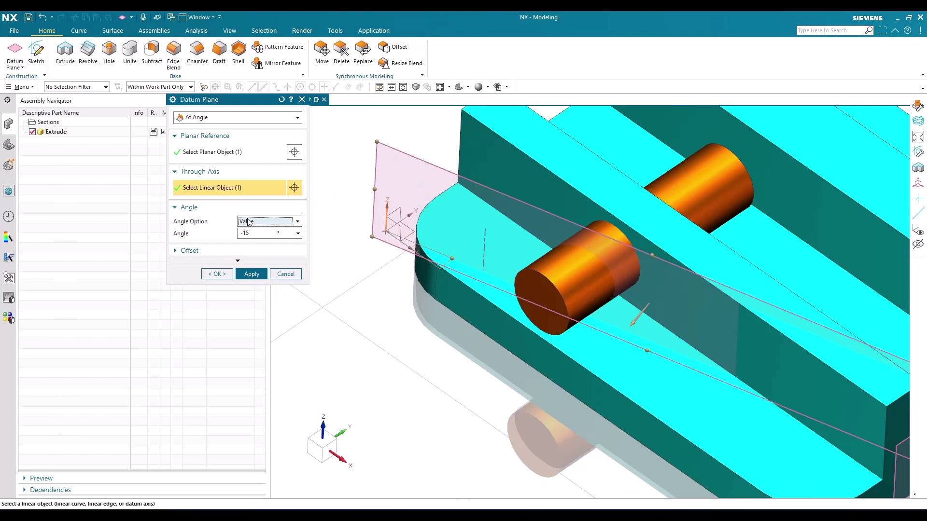
scroll(509, 327, "down", 2)
scroll(465, 280, "up", 2)
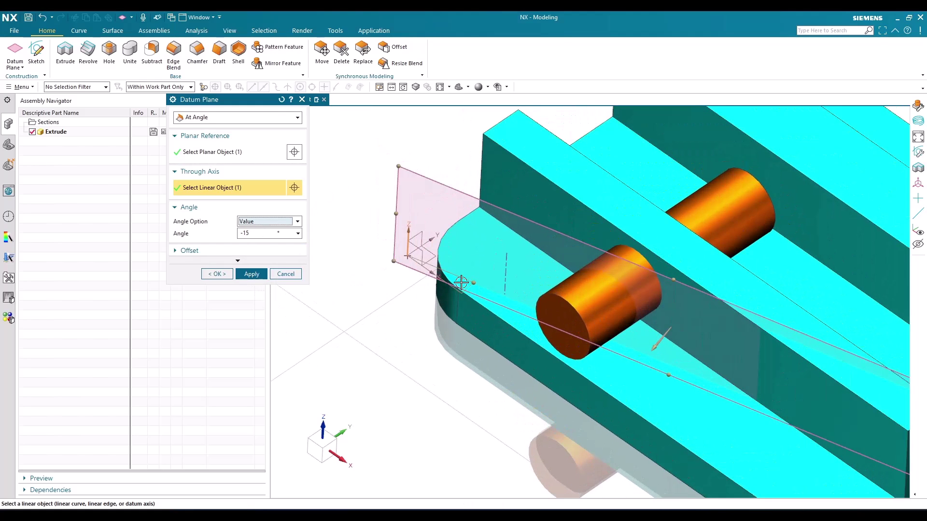
scroll(391, 244, "down", 2)
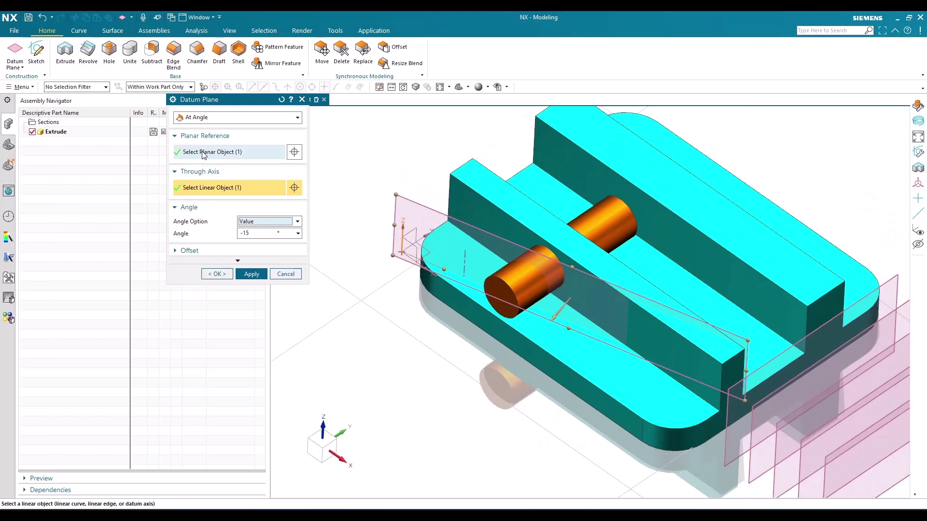
left_click(247, 222)
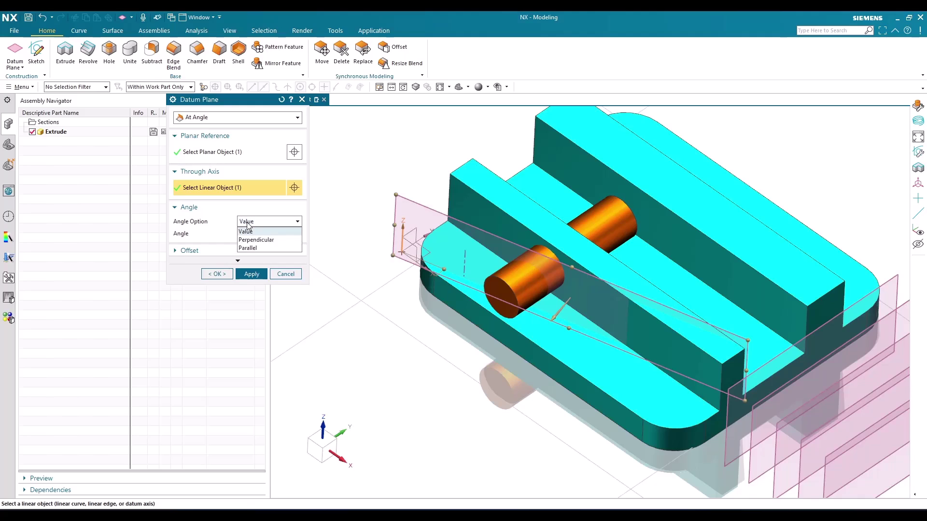
left_click(254, 240)
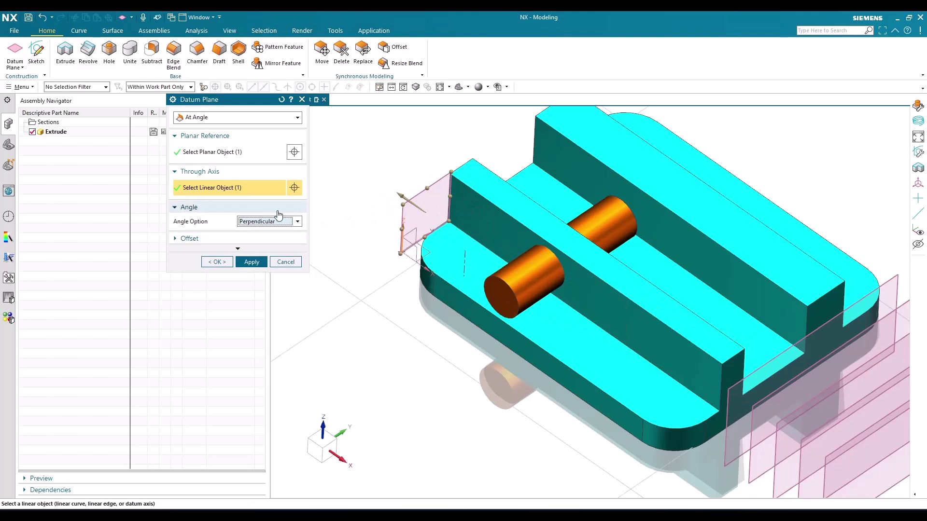
left_click(254, 223)
left_click(254, 249)
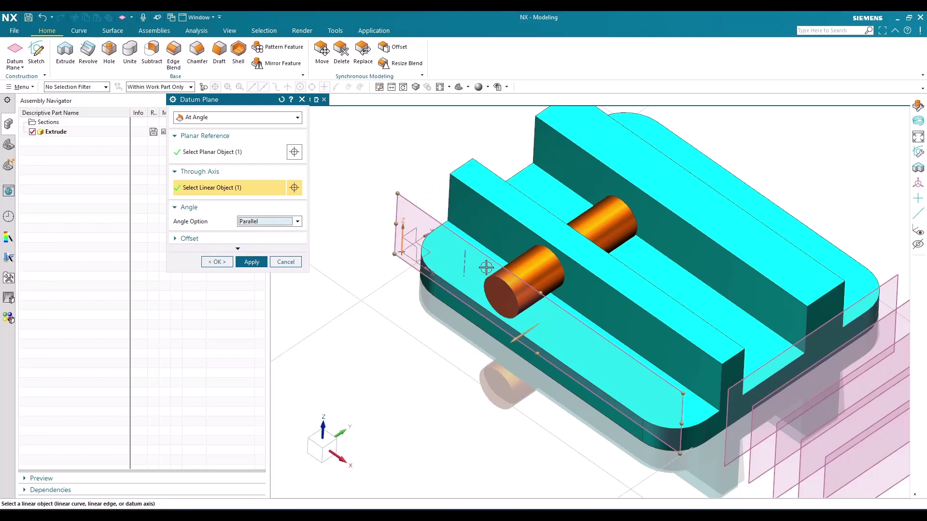
left_click(296, 222)
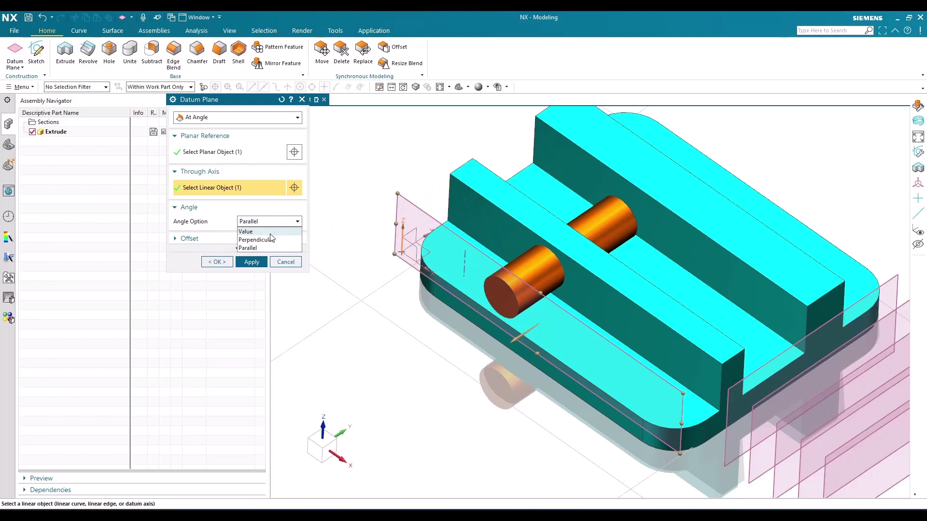
left_click(251, 231)
left_click(269, 223)
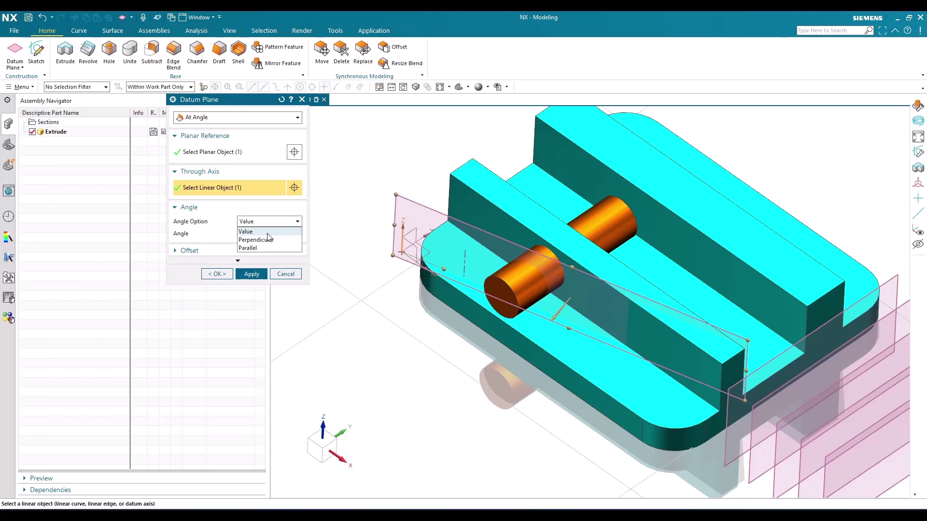
left_click(263, 232)
Step: Turn on Offset, enter 50, drag it out to 65 mm, and create the -15° plane
left_click(263, 249)
left_click(176, 264)
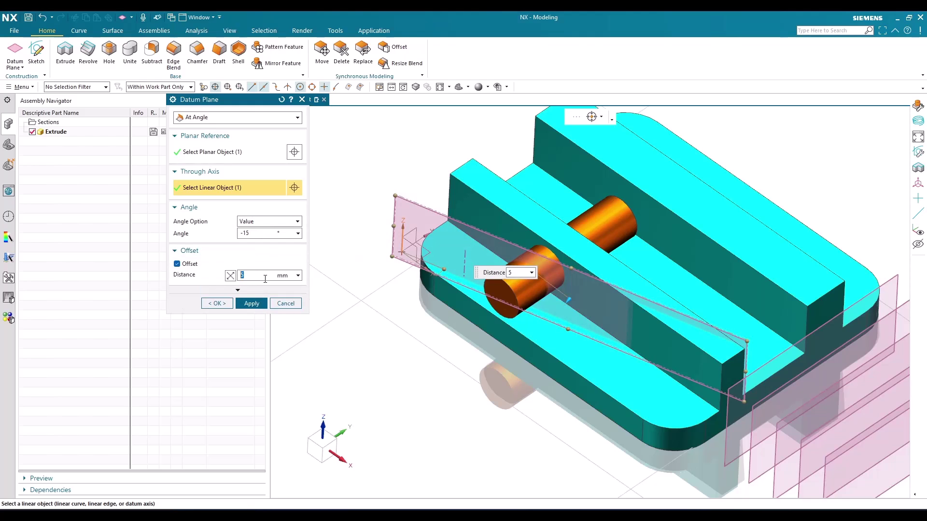
scroll(453, 288, "up", 4)
scroll(452, 287, "down", 3)
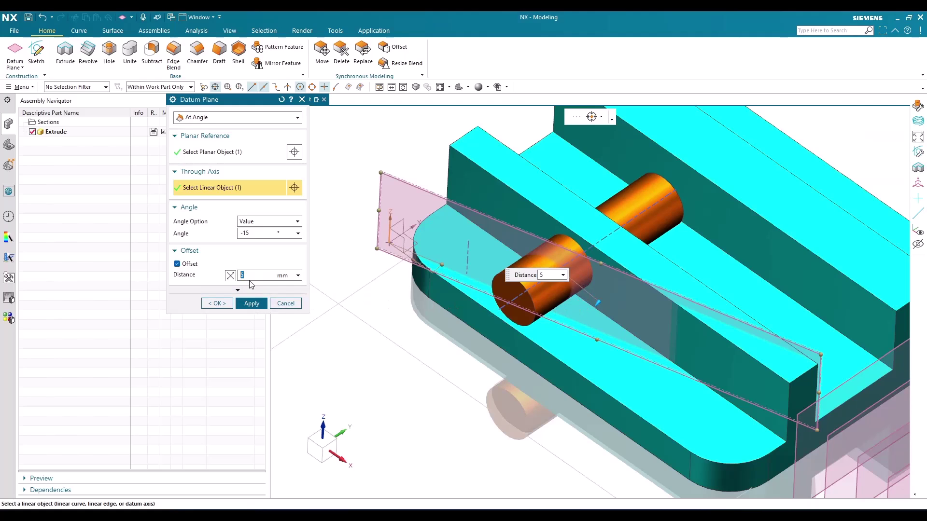
type("50")
key("Return")
scroll(451, 277, "up", 3)
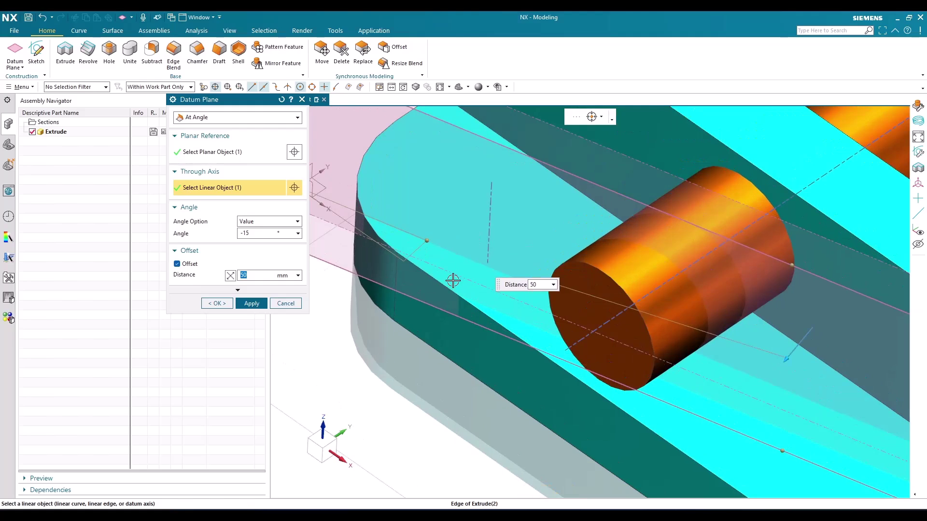
scroll(702, 328, "down", 3)
scroll(702, 332, "up", 4)
left_click_drag(702, 331, 661, 366)
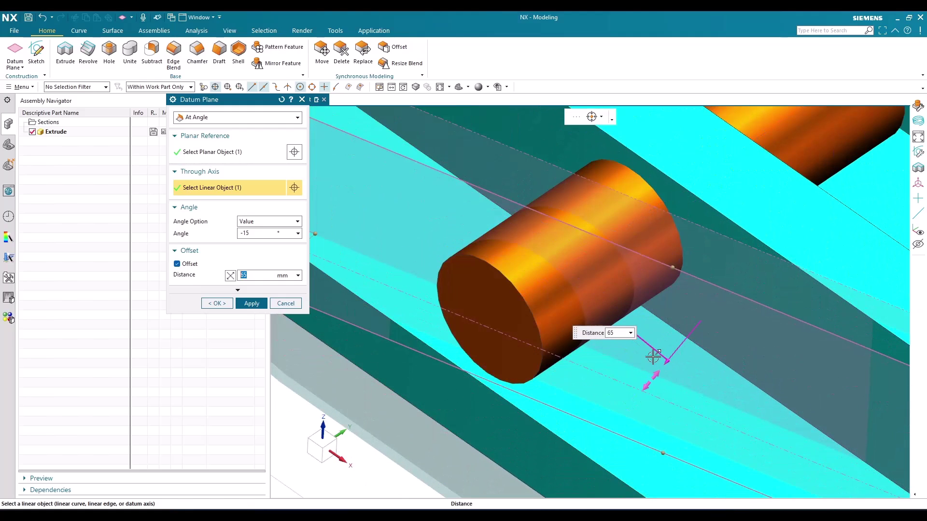
scroll(656, 335, "down", 3)
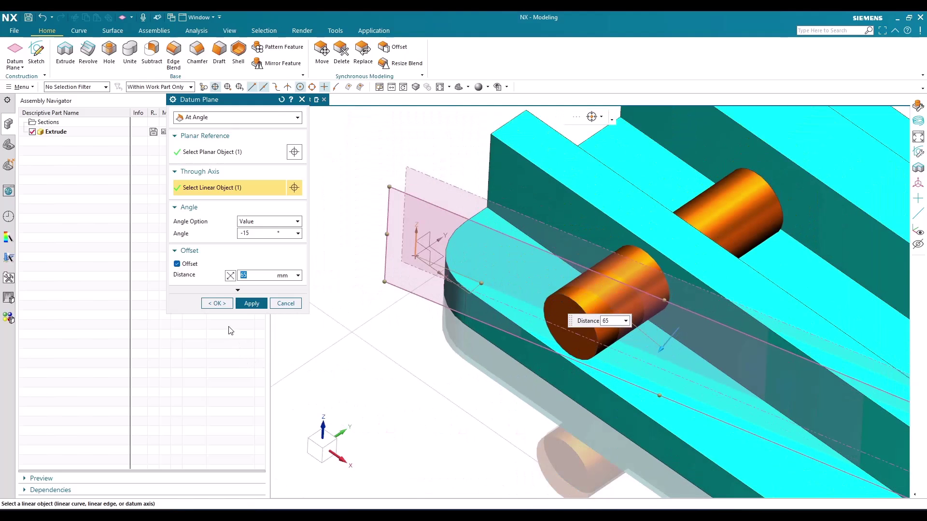
left_click(250, 304)
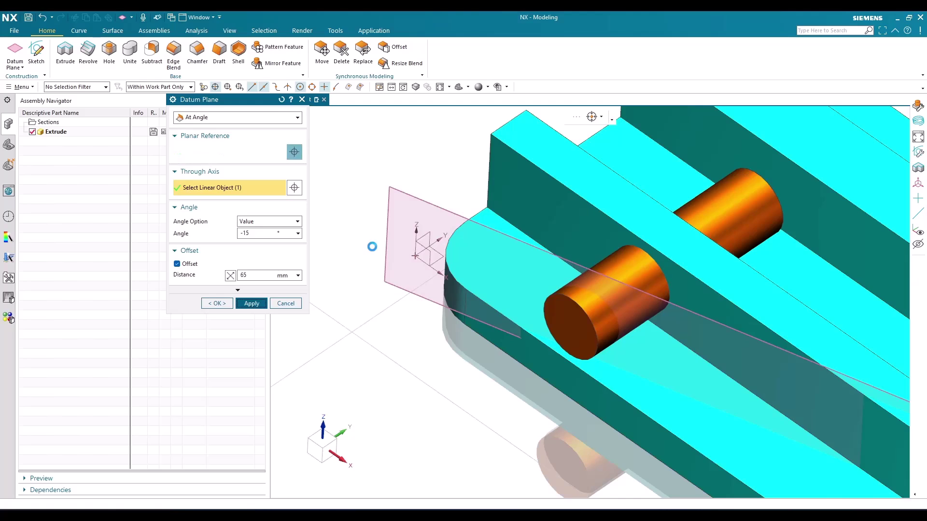
Step: Set a Bisector plane between the far slot wall and the rib's front face
scroll(372, 246, "down", 3)
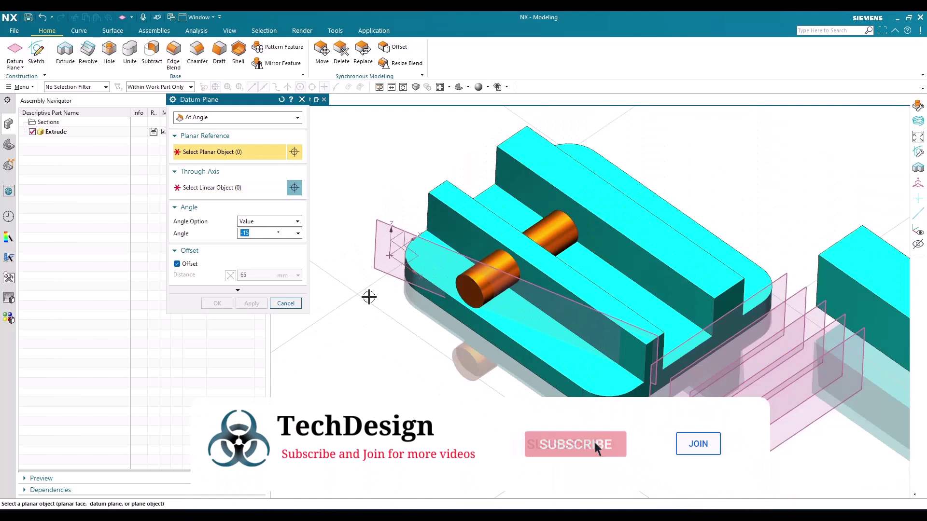
scroll(368, 296, "up", 2)
left_click(226, 118)
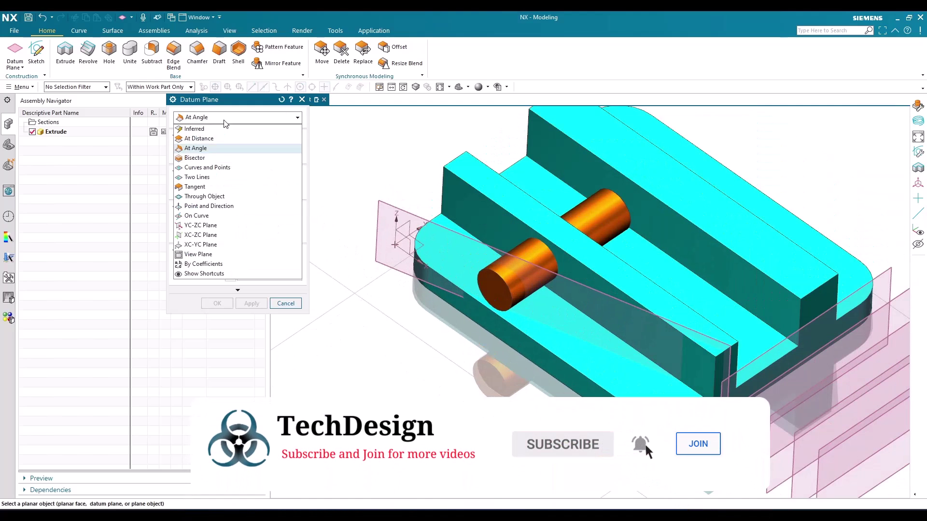
left_click(220, 157)
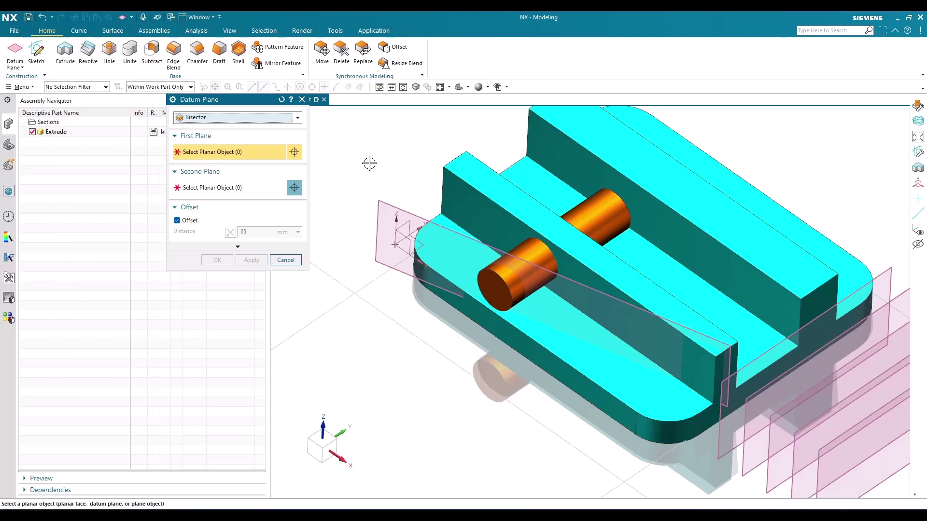
scroll(445, 240, "down", 3)
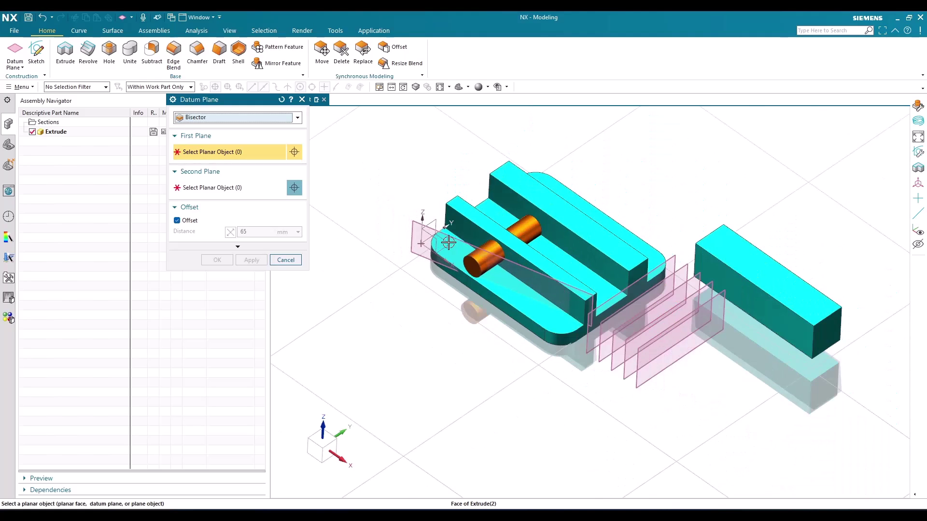
scroll(463, 218, "up", 5)
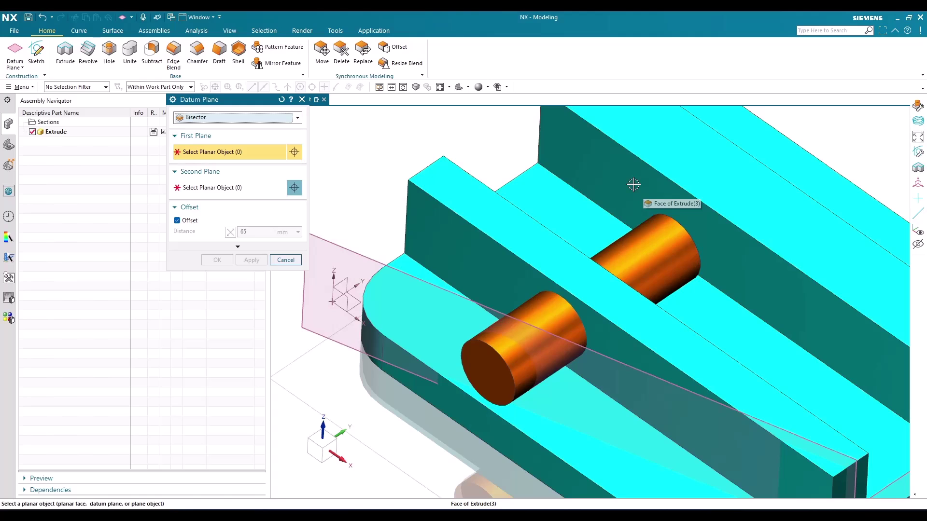
left_click(570, 155)
scroll(472, 255, "down", 3)
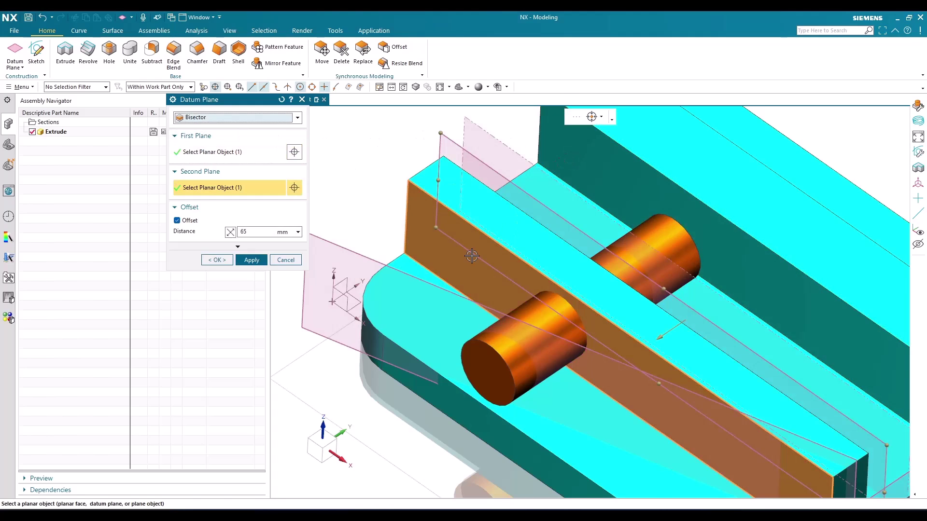
left_click(633, 300)
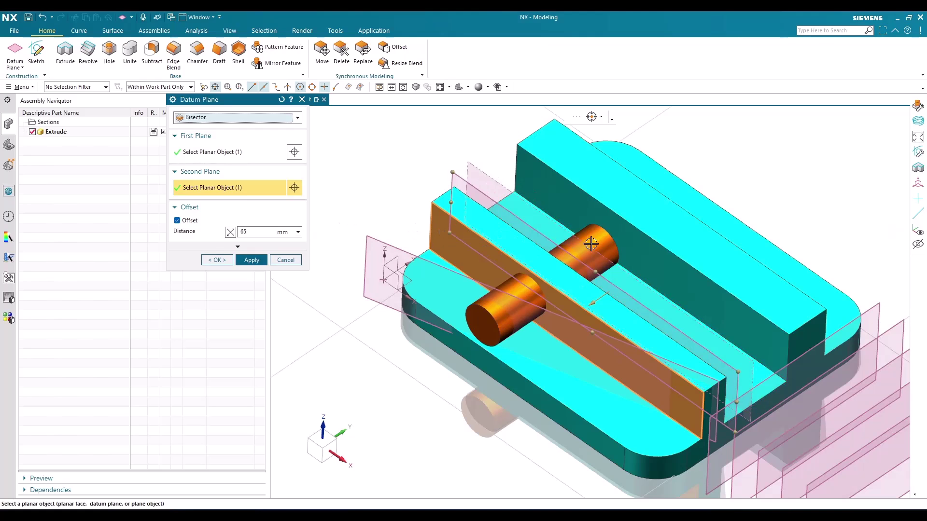
scroll(343, 225, "up", 5)
scroll(313, 220, "down", 3)
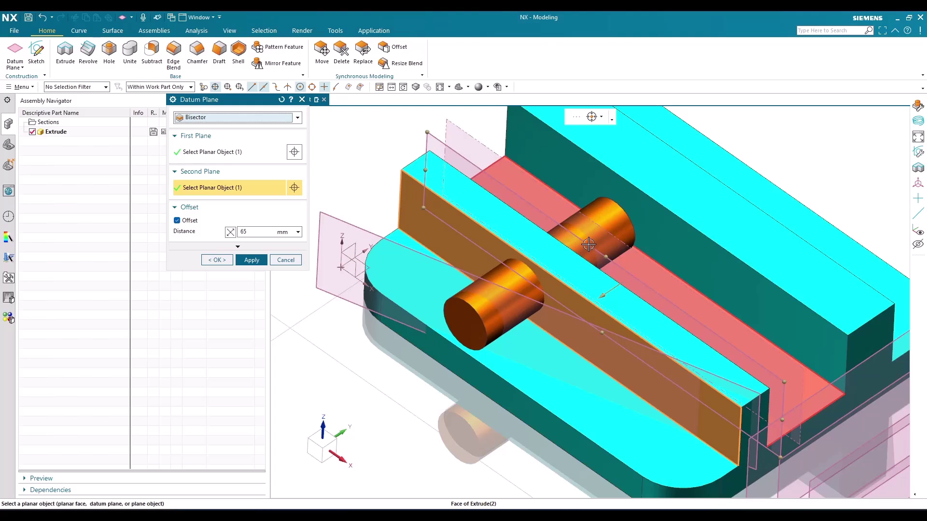
middle_click_drag(594, 258, 577, 263)
scroll(576, 262, "up", 3)
scroll(642, 236, "up", 4)
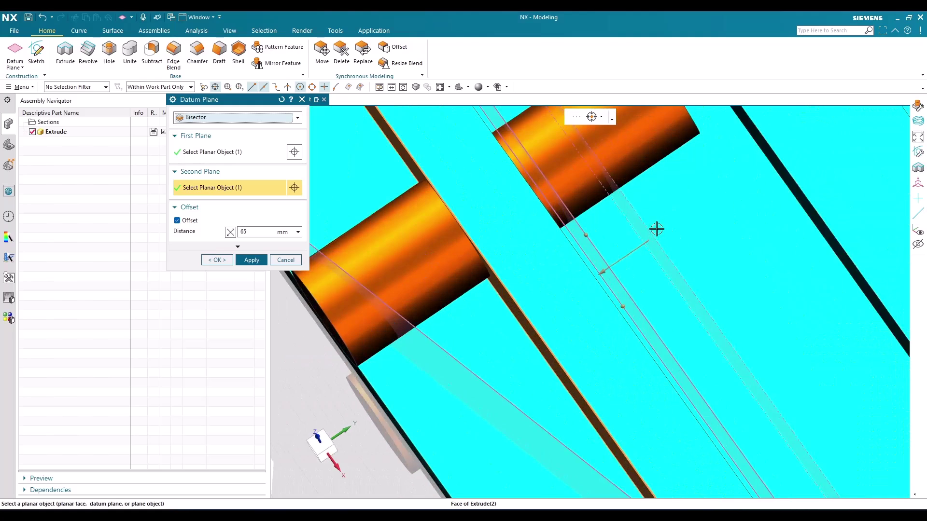
Step: Turn off Offset and create the bisector datum plane
left_click(255, 233)
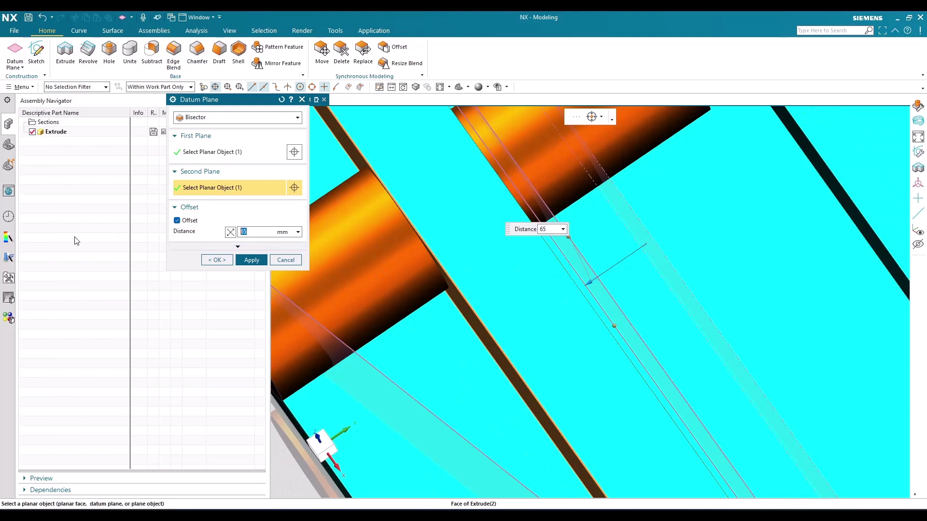
left_click(177, 221)
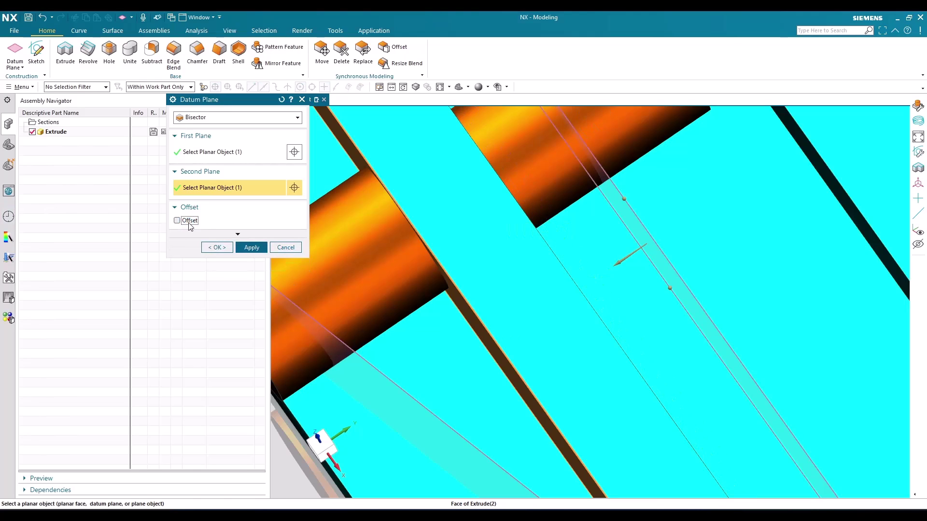
scroll(599, 262, "down", 6)
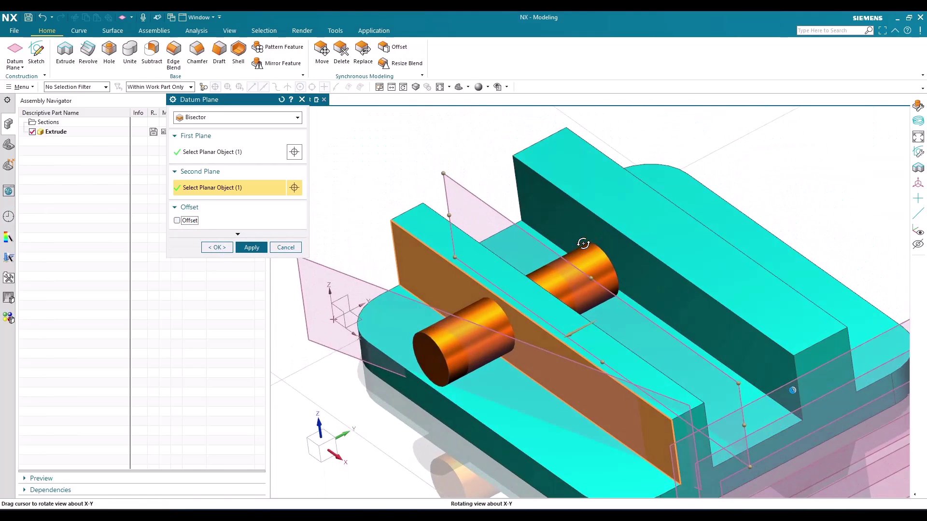
scroll(599, 262, "up", 5)
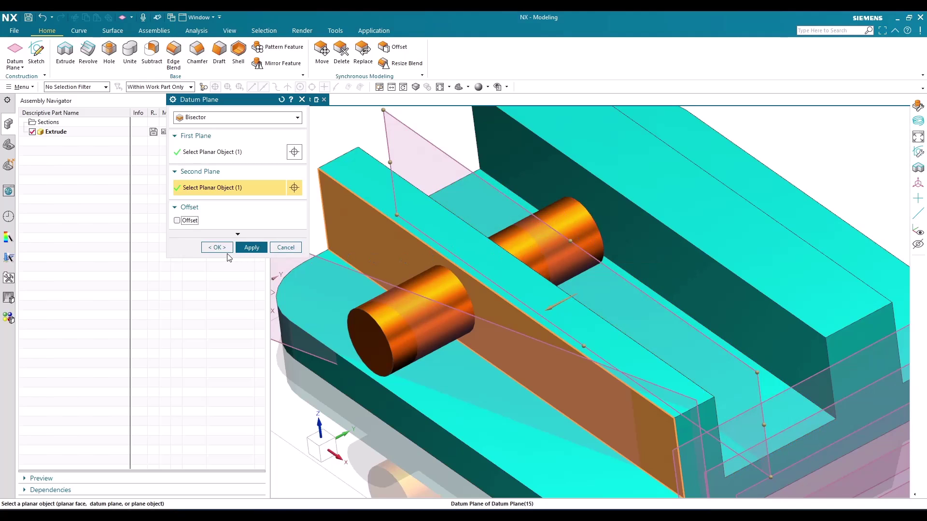
left_click(246, 250)
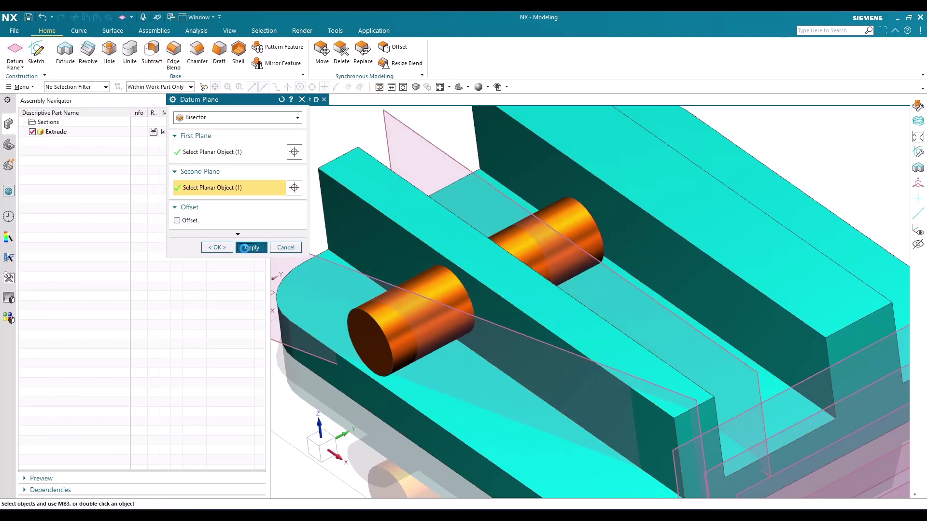
left_click(216, 118)
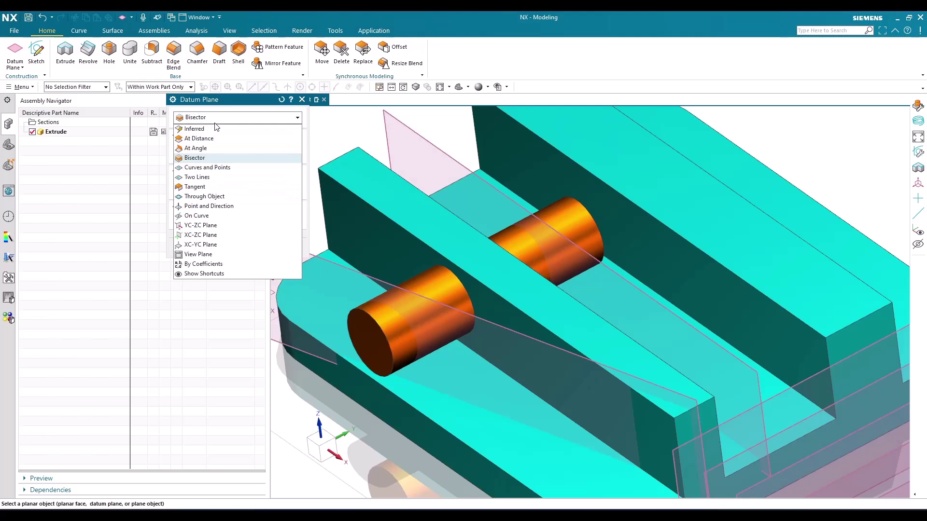
Step: Switch the type to Curves and Points and pick the rounded edge
left_click(220, 168)
scroll(598, 213, "down", 3)
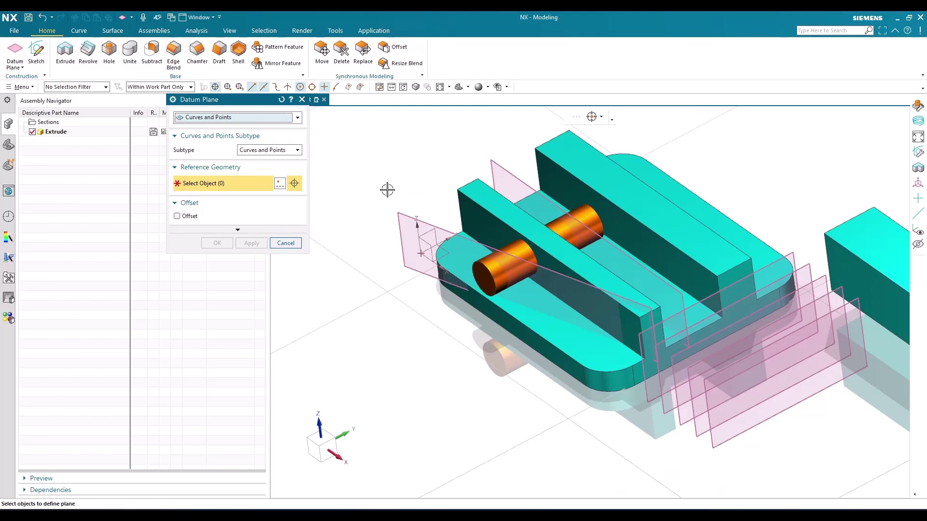
scroll(604, 379, "up", 5)
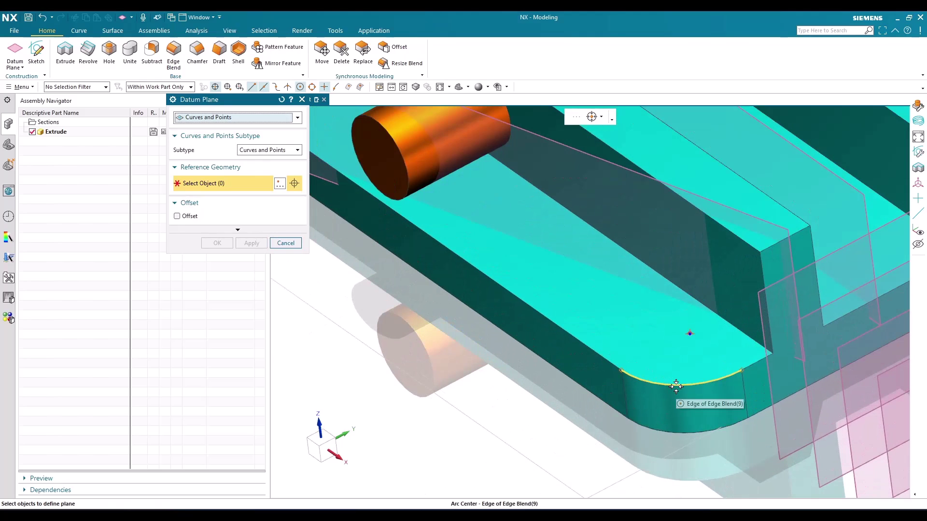
left_click(661, 382)
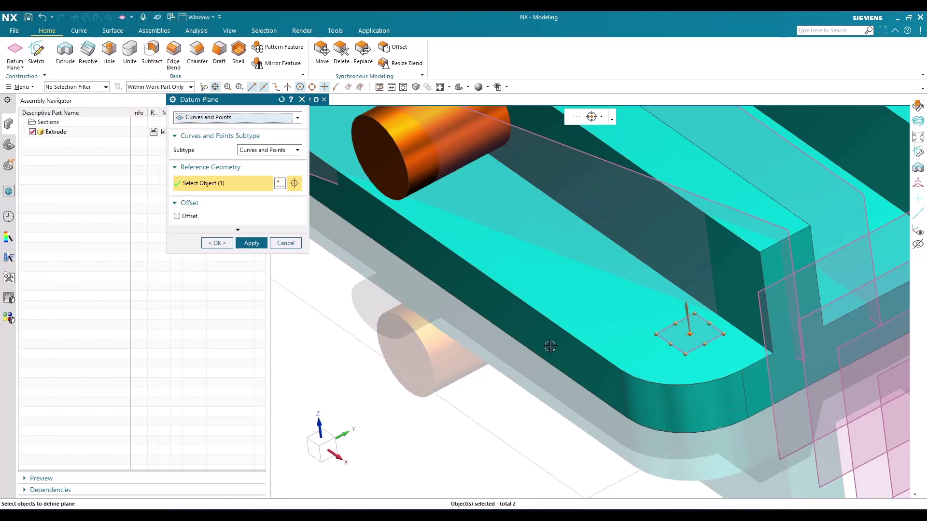
scroll(642, 314, "down", 1)
scroll(637, 302, "up", 1)
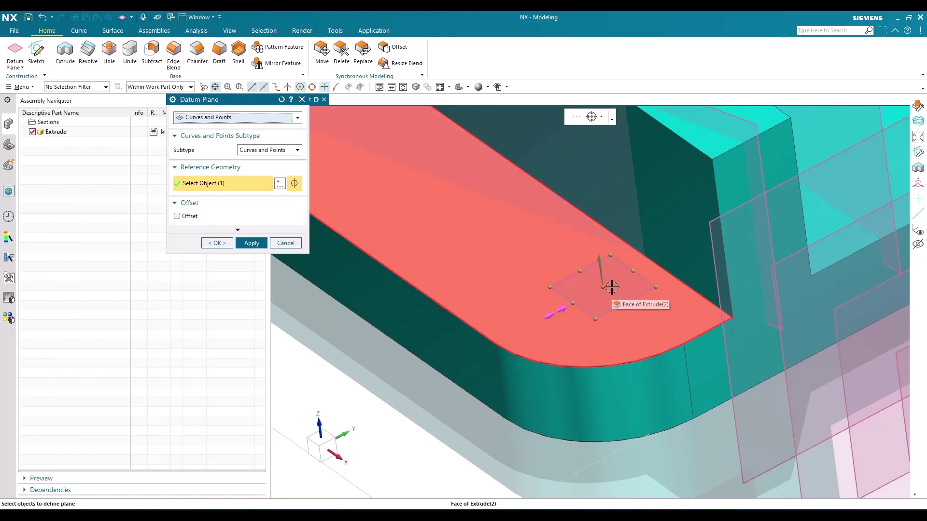
scroll(612, 287, "down", 2)
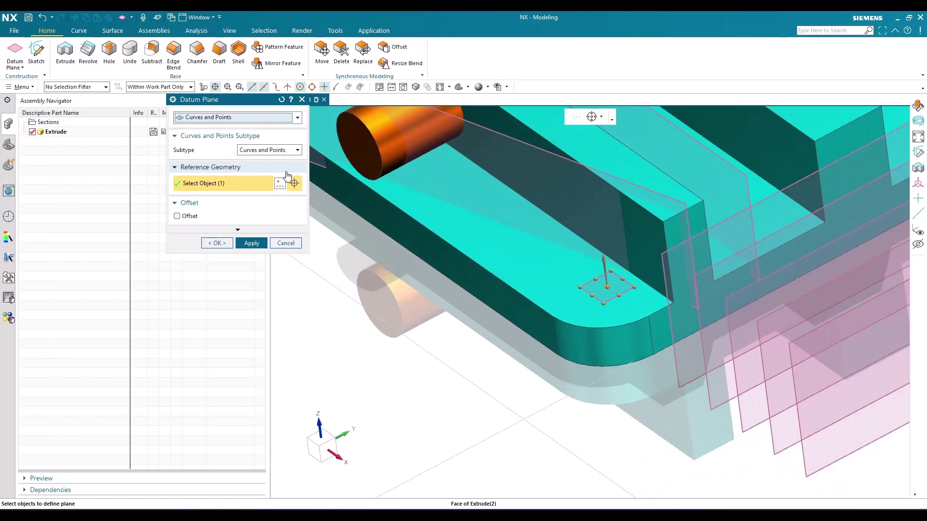
Step: Set the subtype to One Point and place the plane at the edge endpoint
left_click(286, 151)
left_click(280, 173)
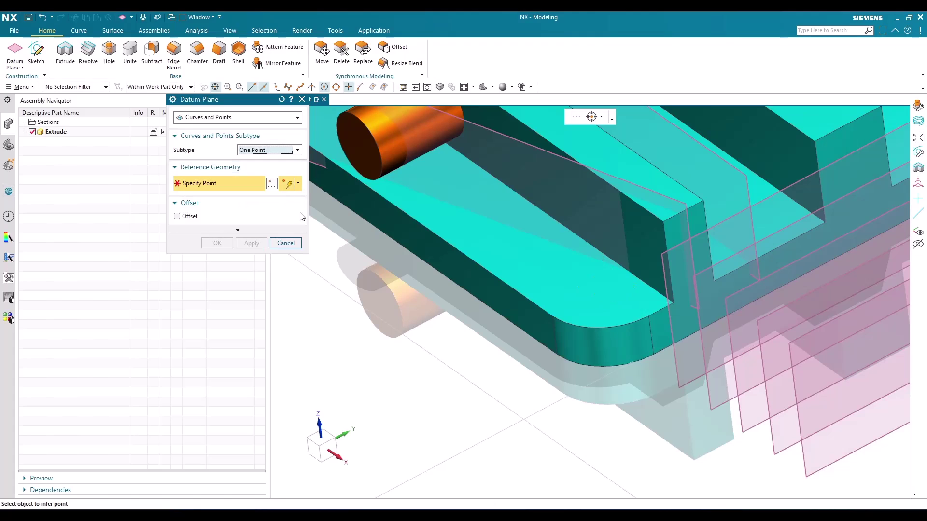
left_click(663, 222)
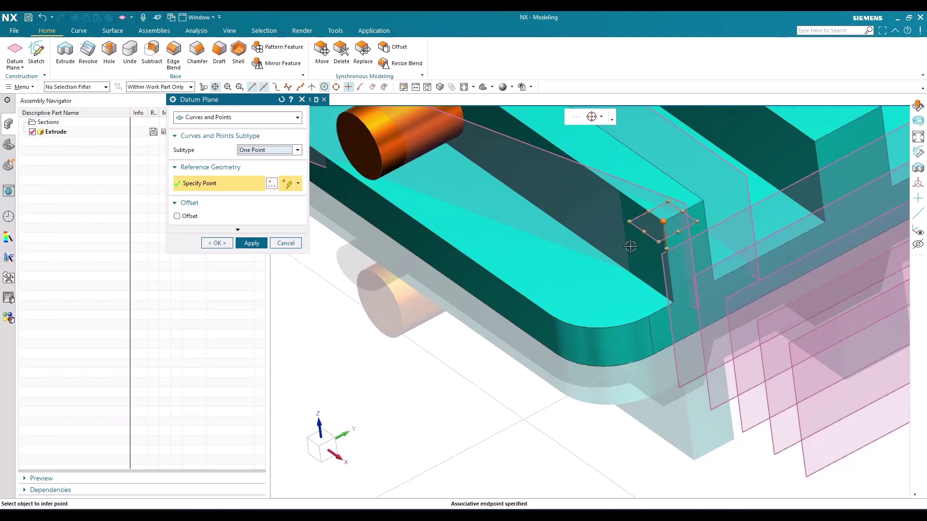
scroll(628, 251, "down", 2)
left_click(270, 150)
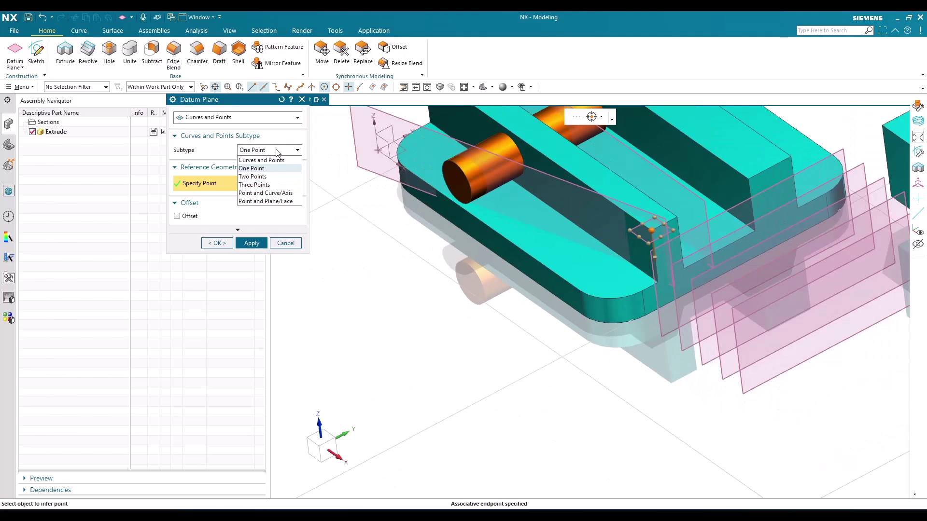
Step: Use Point and Curve/Axis with the corner vertex and the slot wall's top edge
left_click(266, 195)
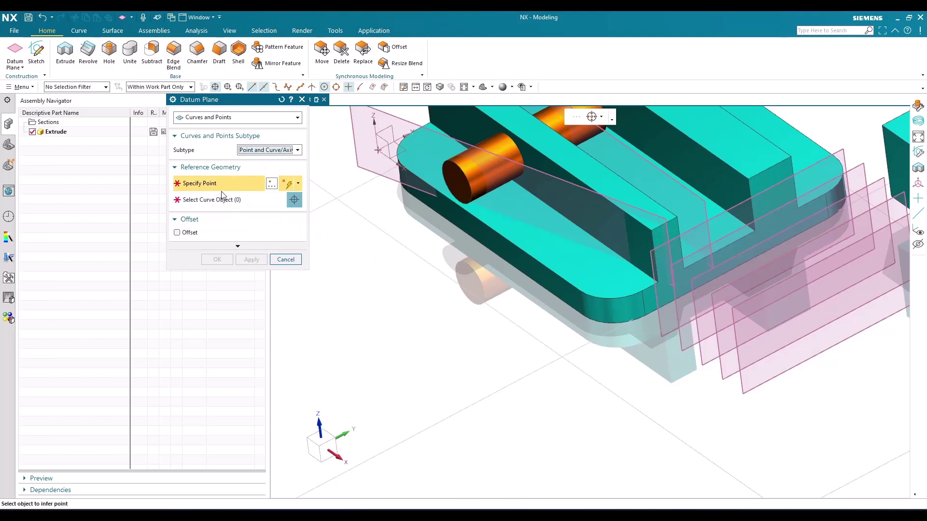
scroll(627, 289, "down", 3)
scroll(729, 210, "up", 6)
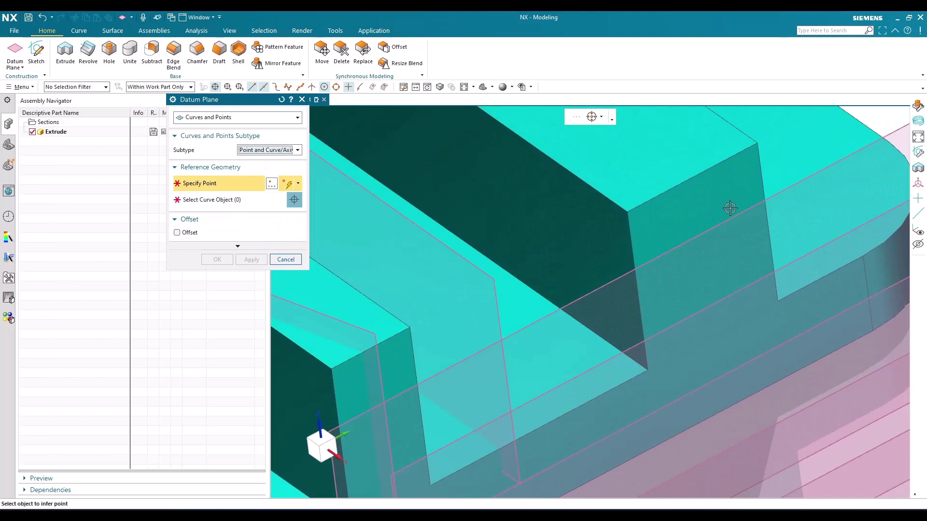
left_click(760, 145)
scroll(586, 271, "down", 3)
scroll(649, 206, "up", 2)
left_click(676, 201)
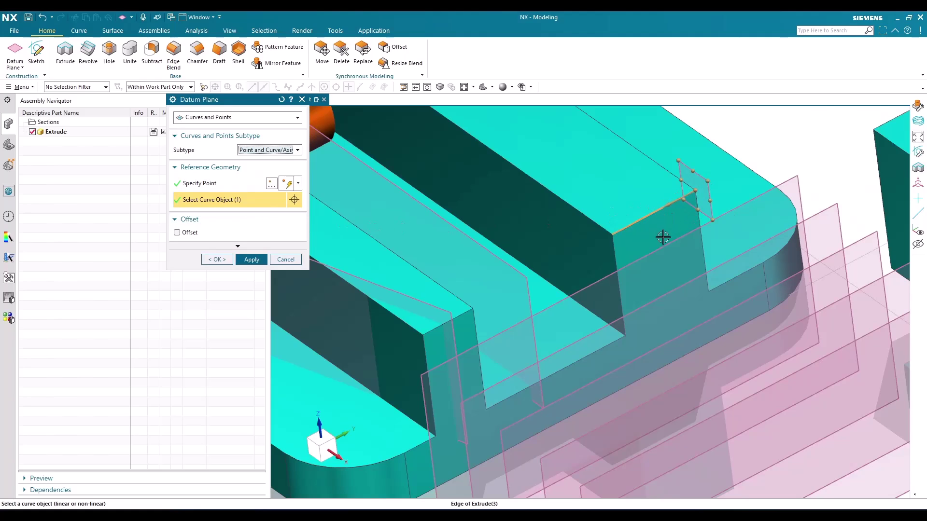
scroll(696, 191, "up", 2)
scroll(697, 185, "up", 1)
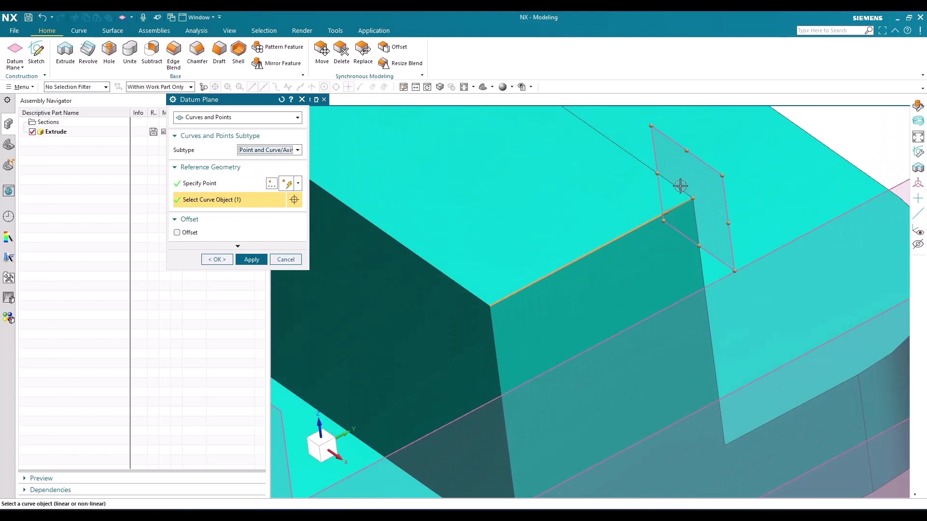
scroll(626, 234, "down", 2)
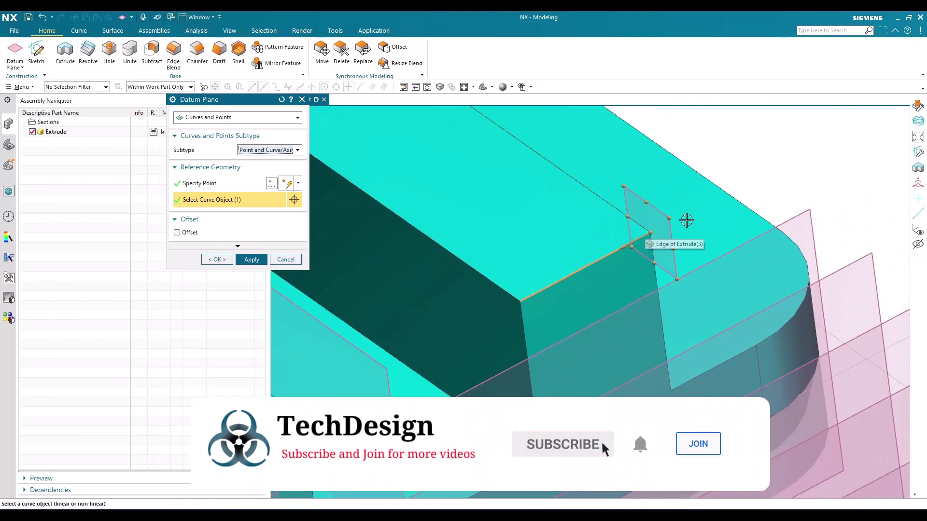
scroll(685, 219, "down", 2)
left_click(198, 118)
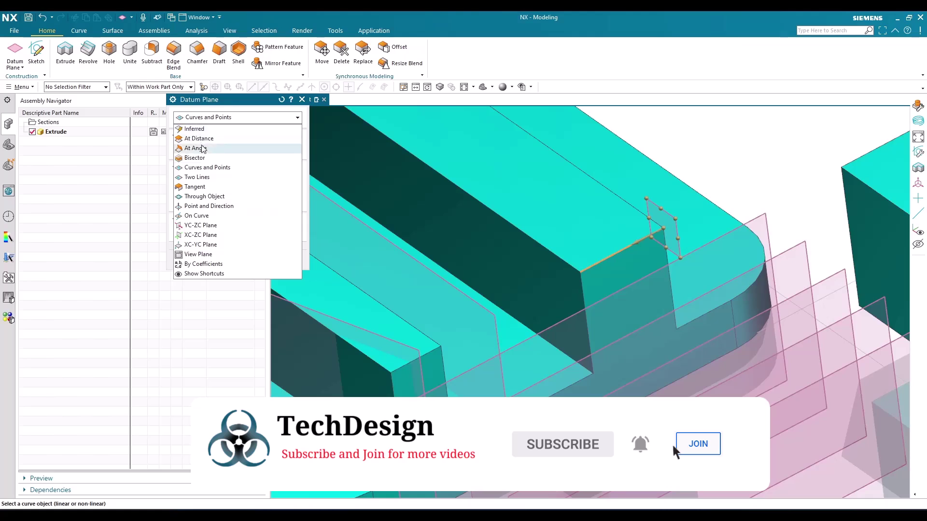
Step: Define a Two Lines datum plane from a block edge and the block's vertical end edge
left_click(196, 178)
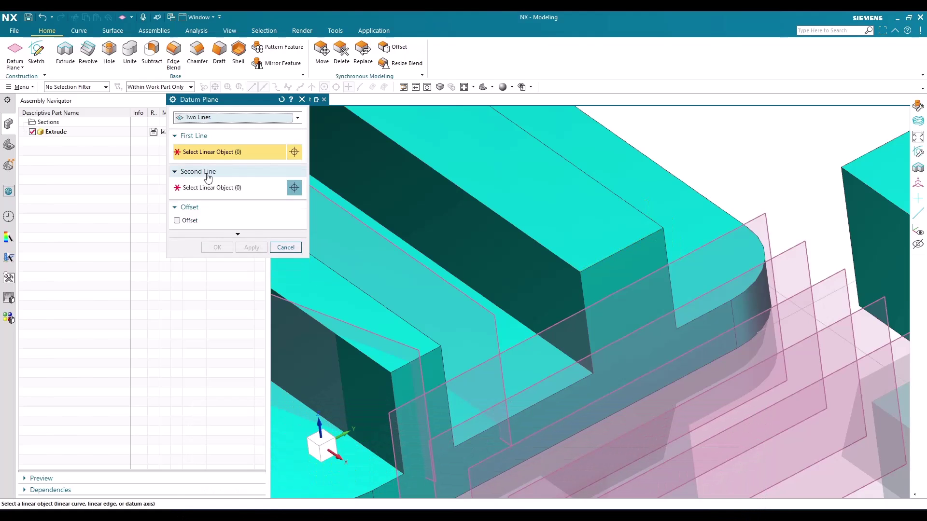
scroll(611, 214, "down", 2)
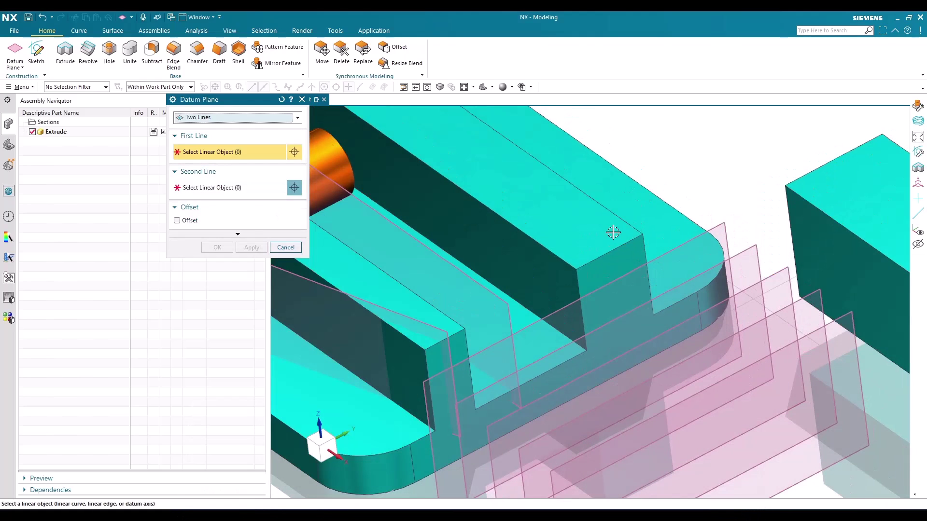
scroll(580, 256, "down", 3)
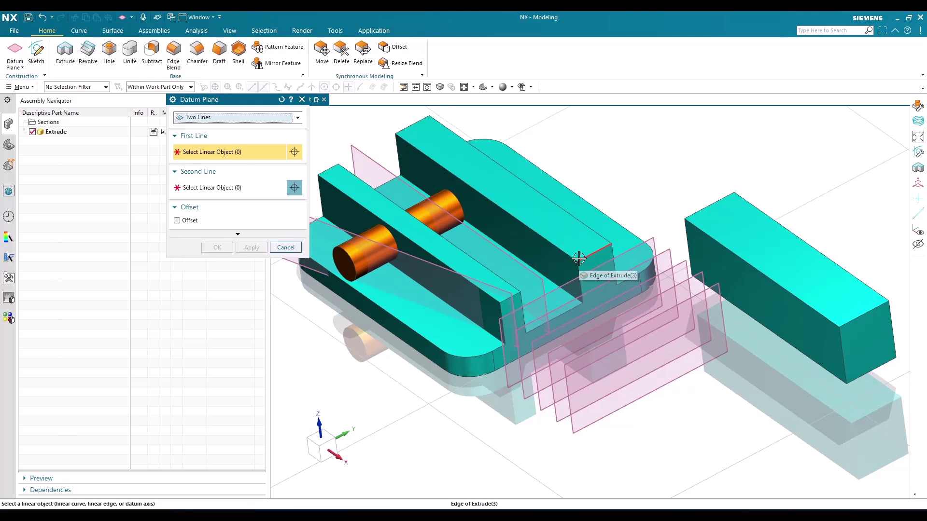
scroll(697, 215, "up", 3)
left_click(702, 224)
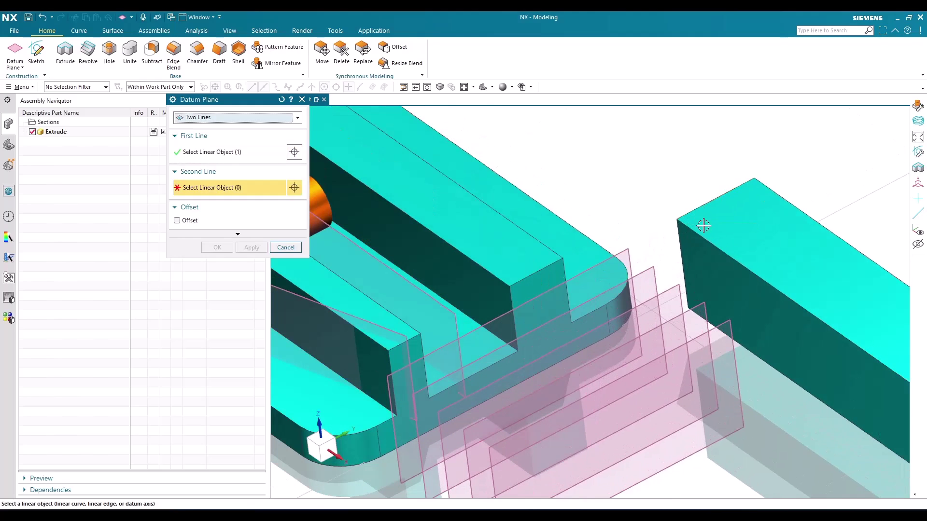
left_click(710, 237)
scroll(604, 234, "down", 3)
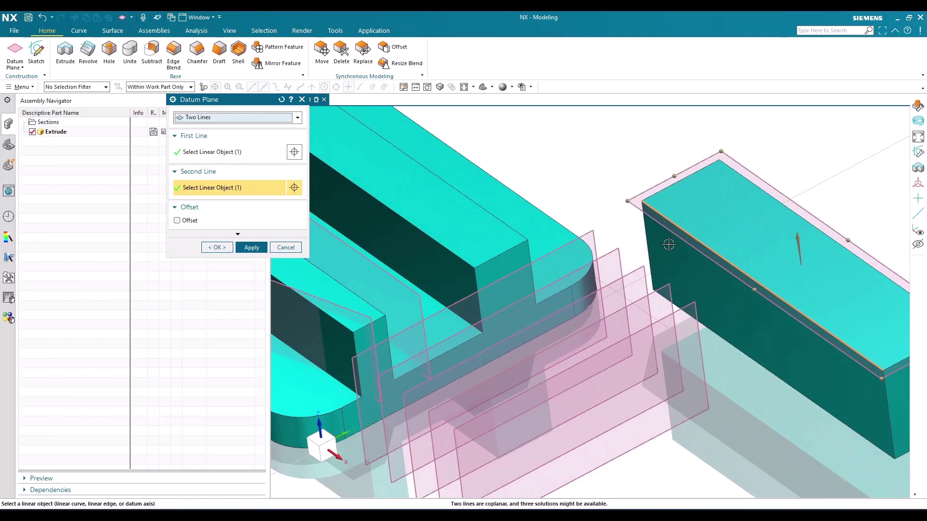
scroll(709, 249, "up", 2)
left_click(650, 236)
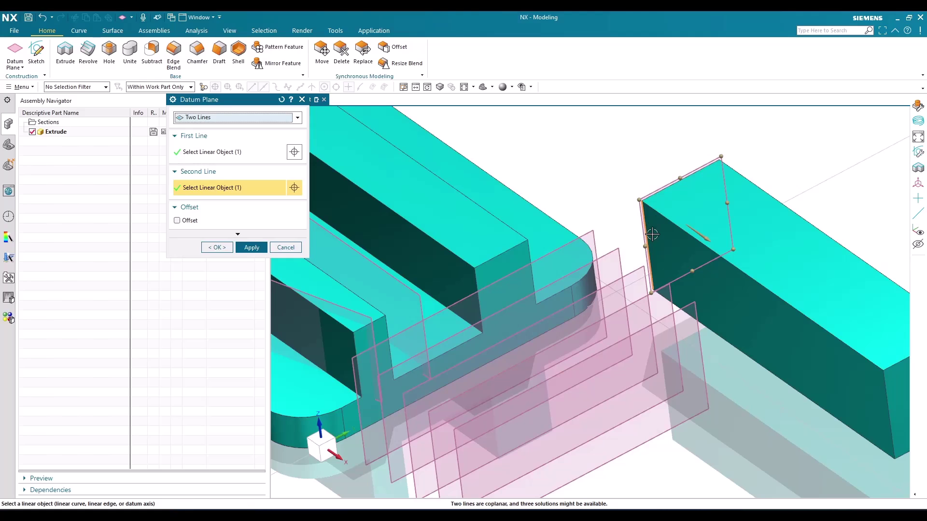
scroll(652, 193, "up", 2)
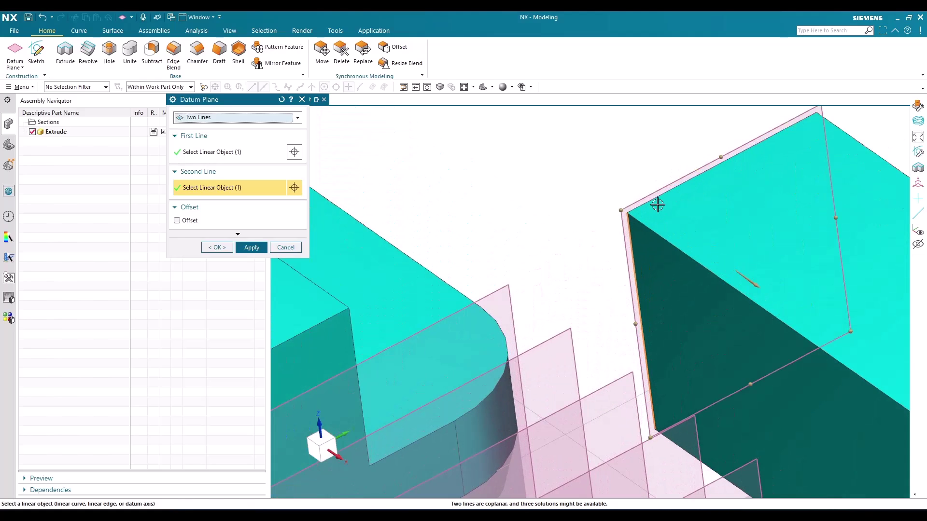
scroll(657, 203, "down", 5)
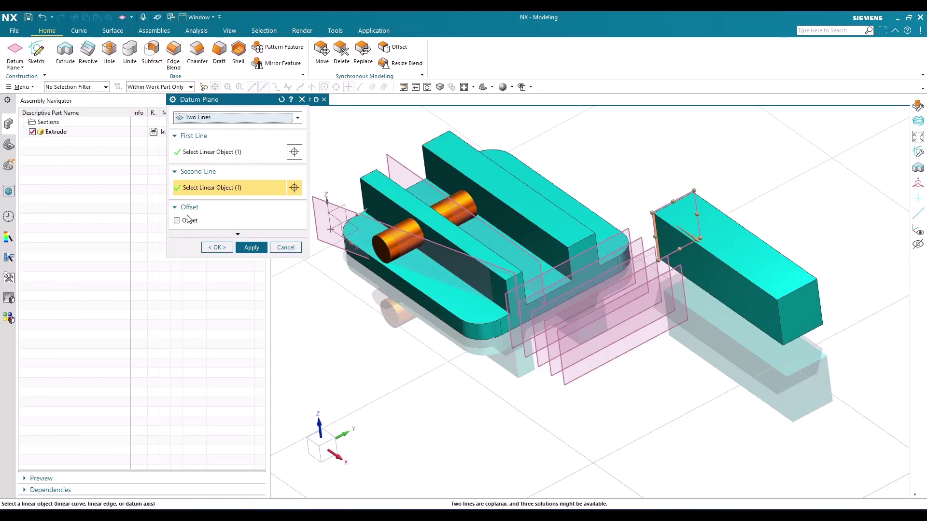
scroll(661, 203, "up", 5)
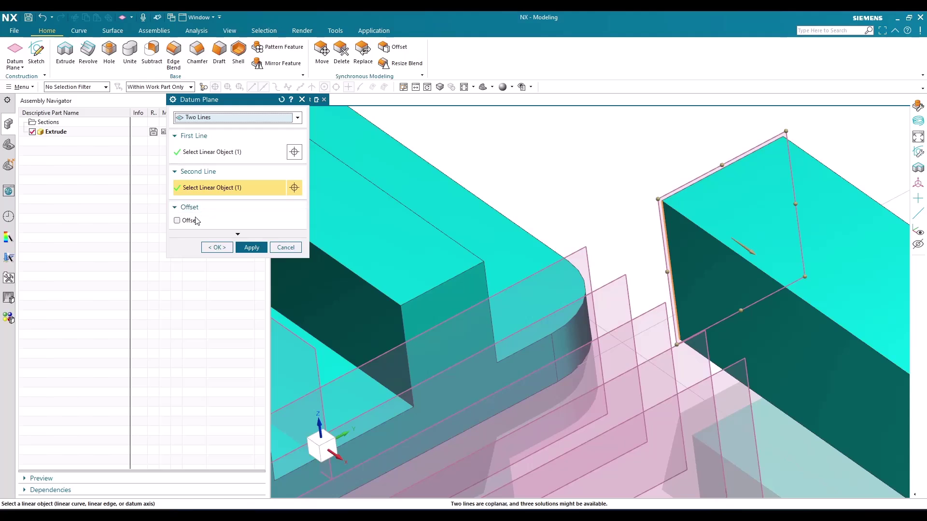
left_click(224, 118)
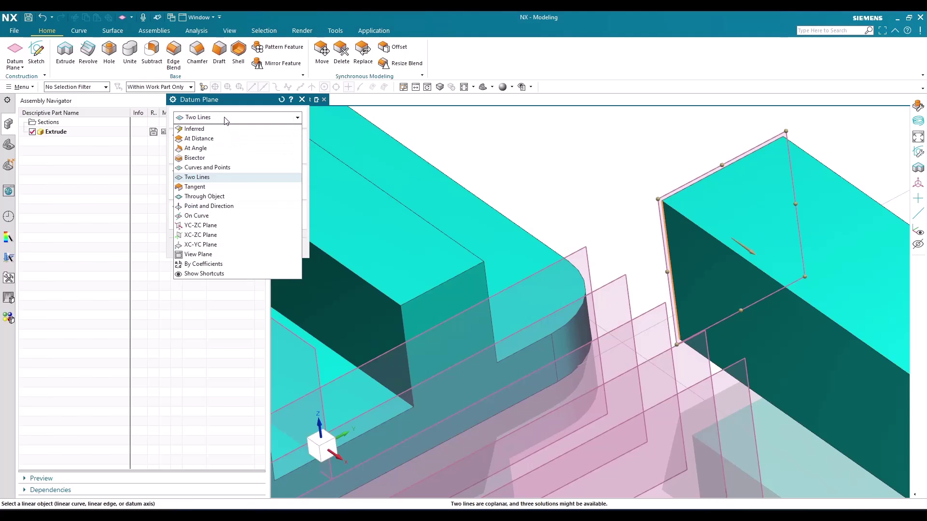
Step: Switch the datum plane to Tangent and limit the selection filter to Single Face
left_click(220, 191)
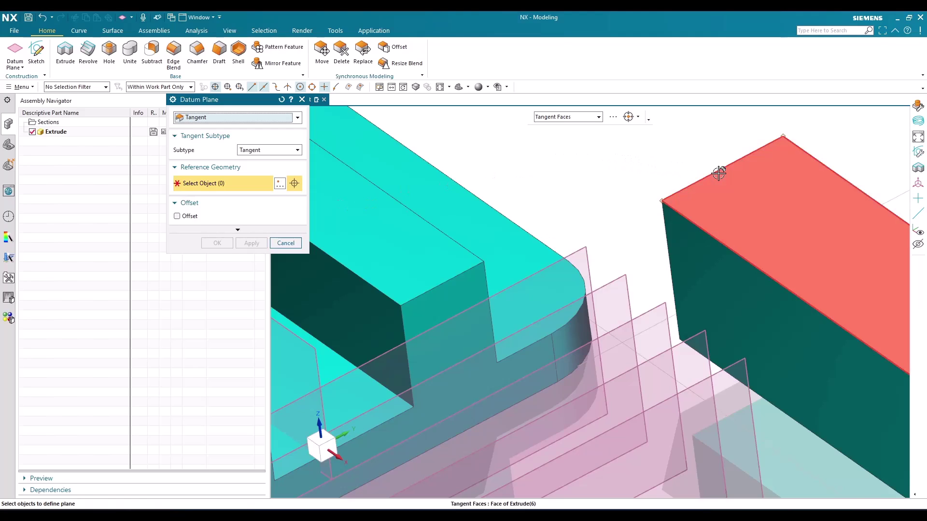
scroll(719, 173, "down", 2)
scroll(719, 173, "down", 2)
left_click(552, 119)
left_click(552, 129)
Step: Select the rounded corner face of the base and view the tangent plane from below
scroll(526, 306, "up", 3)
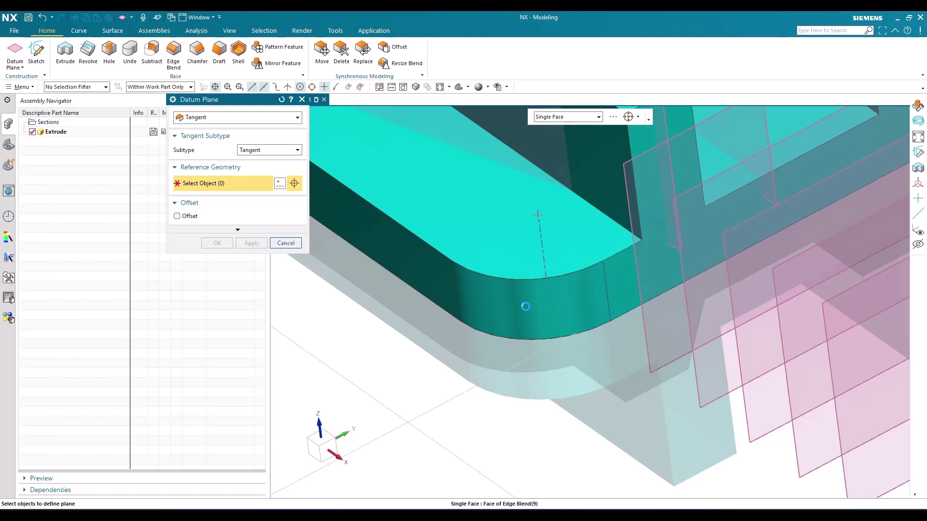
left_click(519, 317)
middle_click_drag(519, 317, 468, 227)
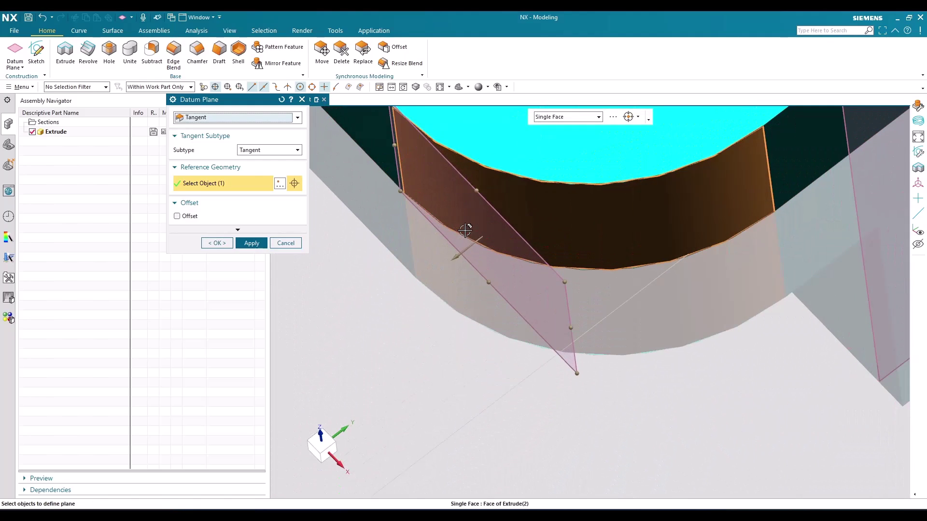
scroll(531, 230, "down", 4)
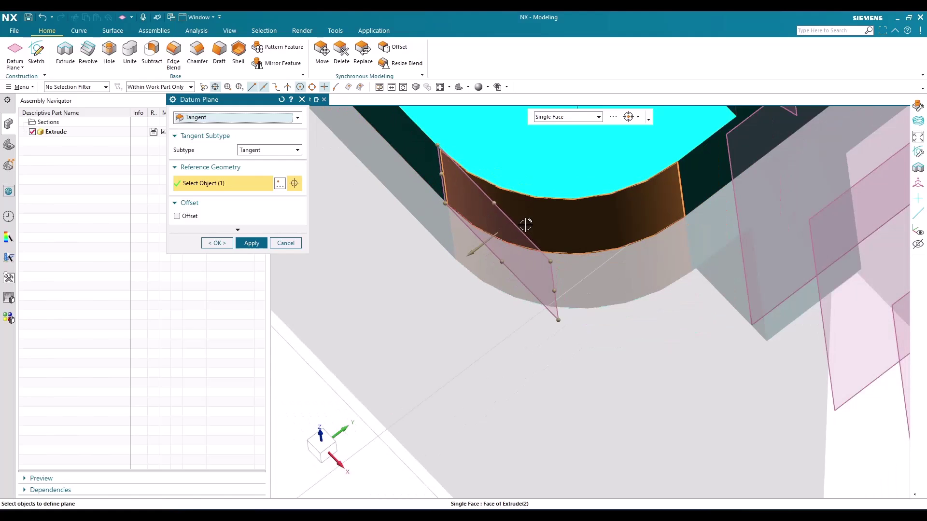
scroll(465, 292, "up", 2)
scroll(465, 291, "down", 3)
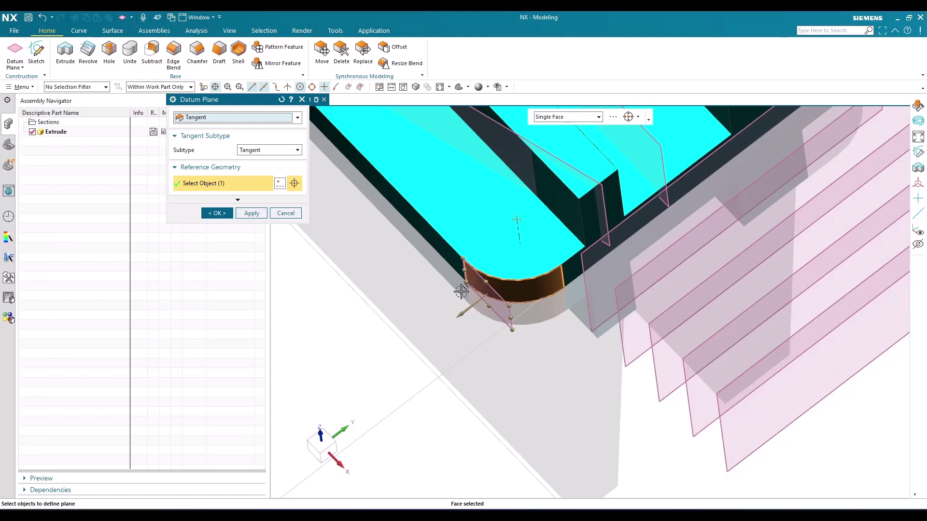
scroll(460, 290, "down", 1)
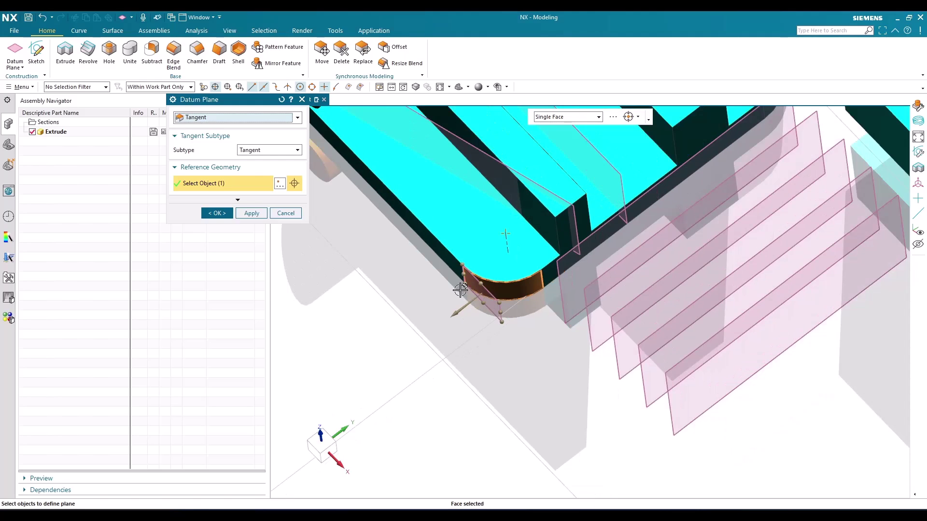
left_click(216, 117)
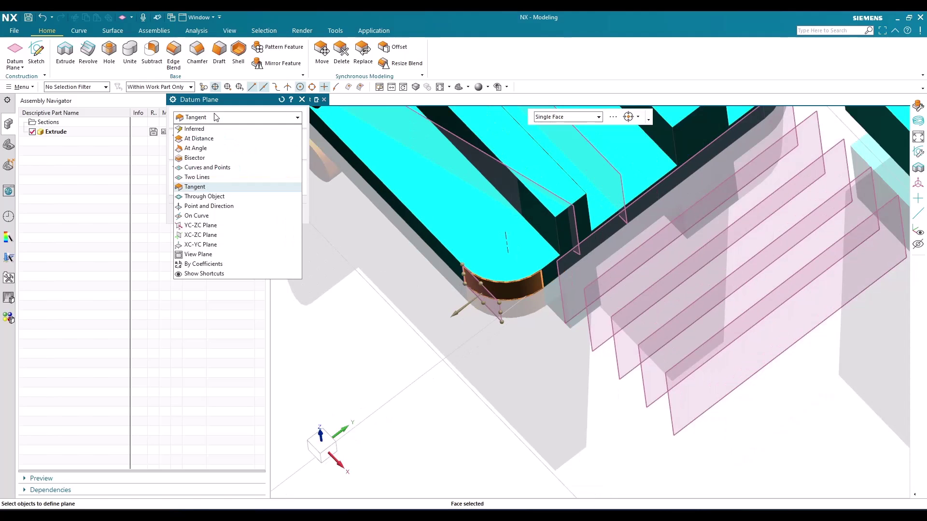
Step: Make a Through Object datum plane on the rounded corner's centerline, then view the whole part
left_click(216, 196)
scroll(435, 280, "down", 2)
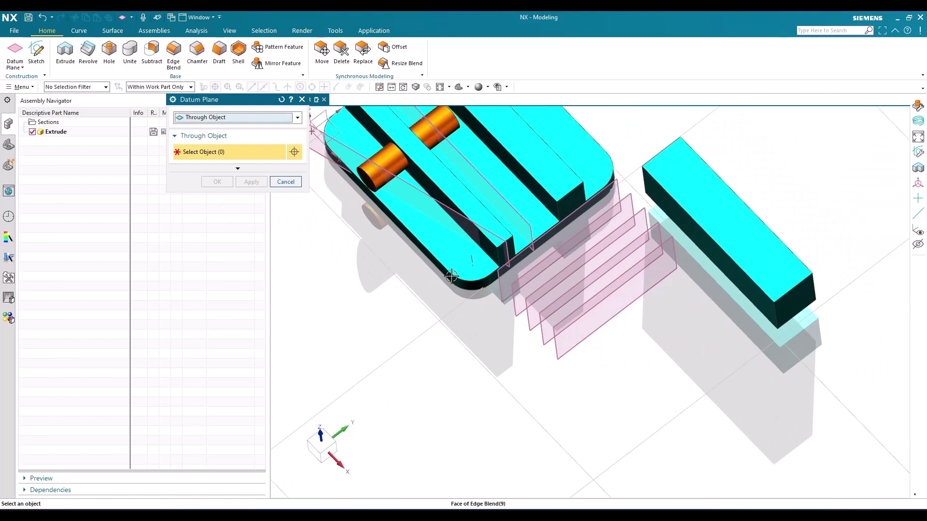
scroll(451, 276, "down", 2)
middle_click_drag(453, 263, 458, 252)
scroll(540, 280, "down", 1)
scroll(726, 256, "up", 3)
scroll(726, 256, "down", 3)
scroll(459, 267, "up", 1)
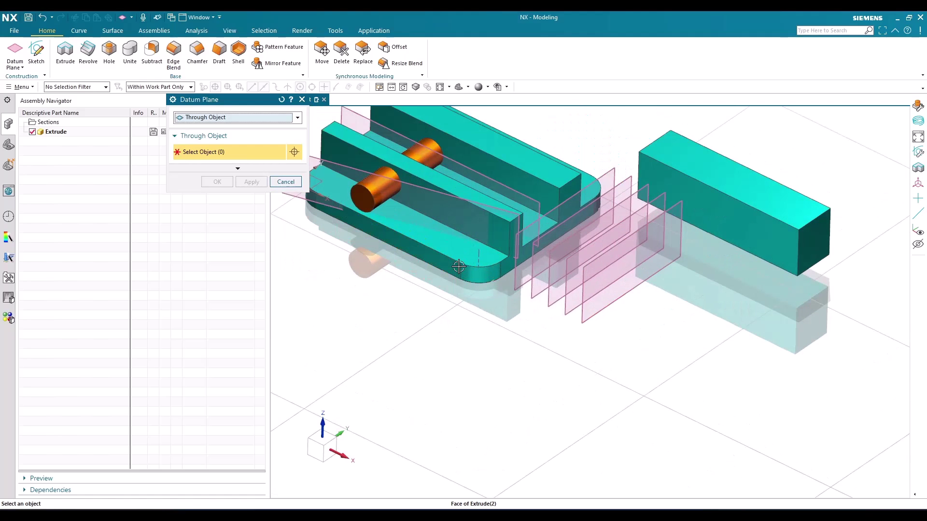
scroll(459, 266, "up", 3)
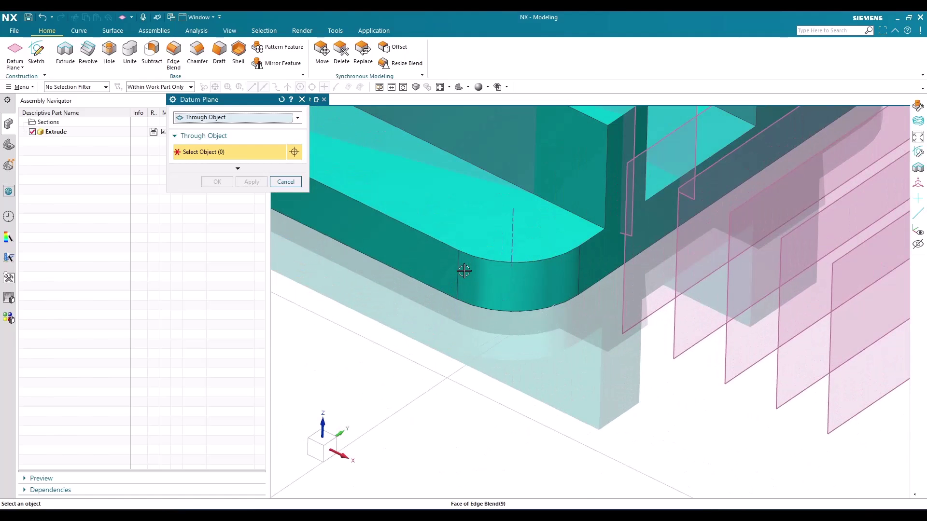
left_click(514, 228)
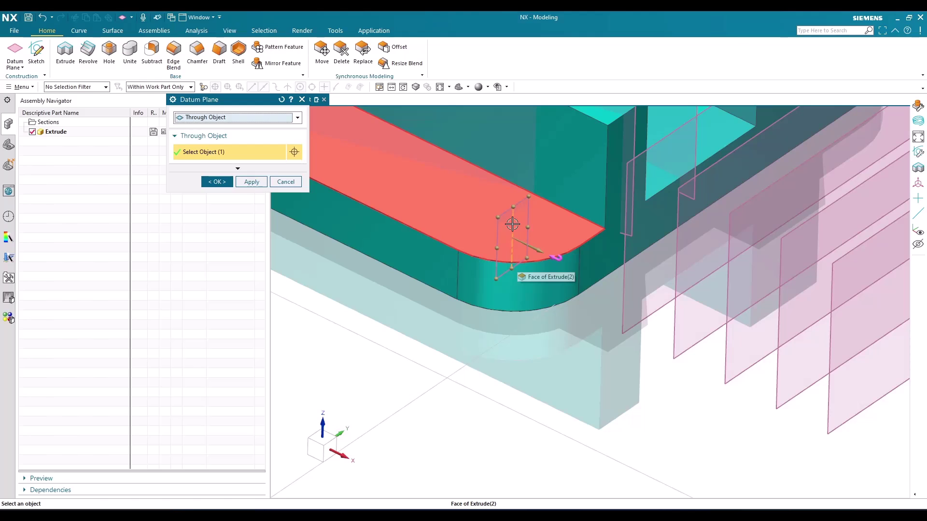
middle_click_drag(519, 233, 483, 256)
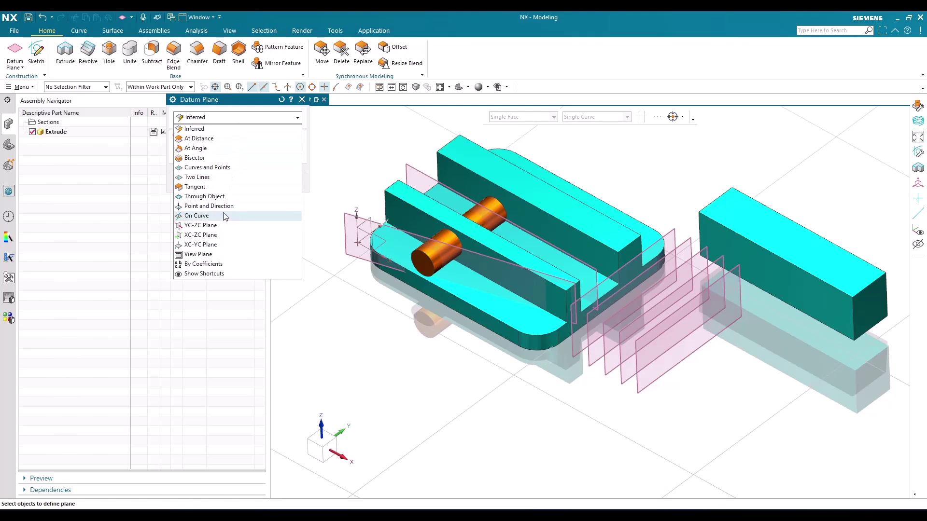
Step: Switch to Point and Direction with the plane's point on the blend edge
left_click(220, 207)
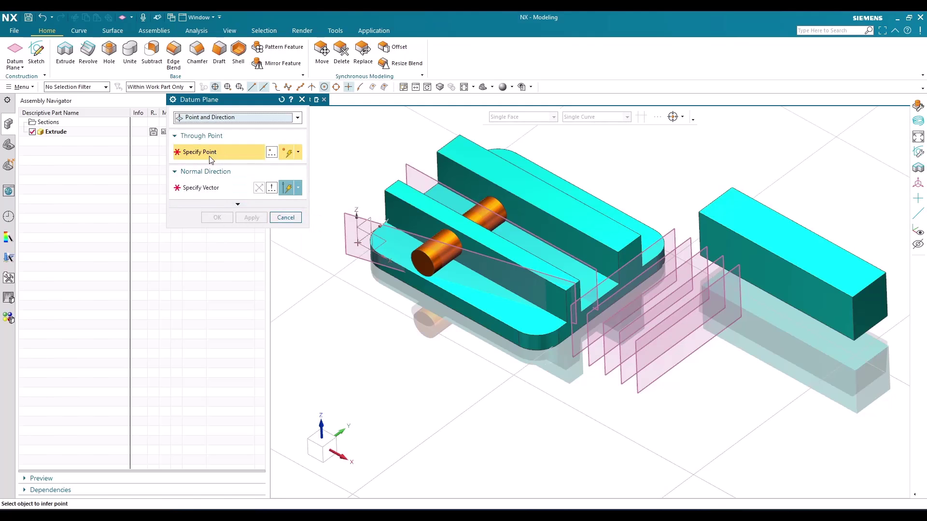
scroll(638, 255, "up", 8)
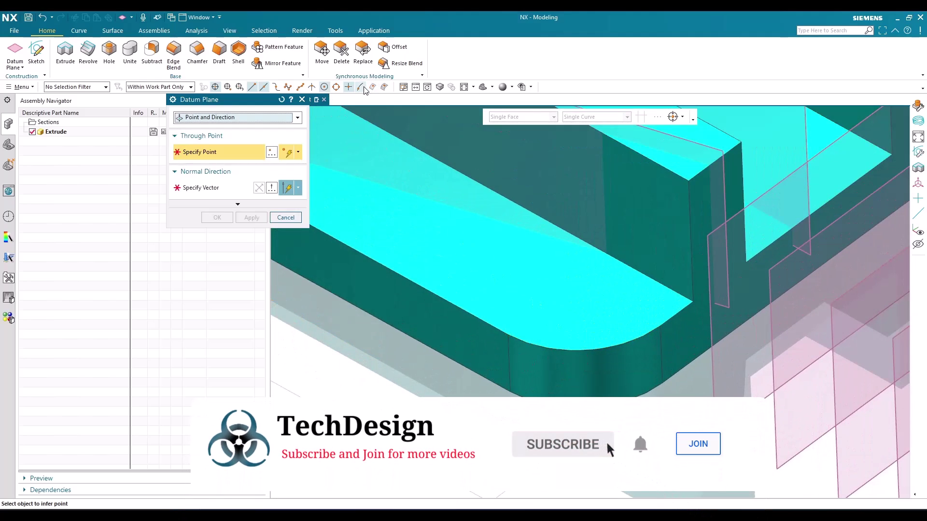
left_click(562, 353)
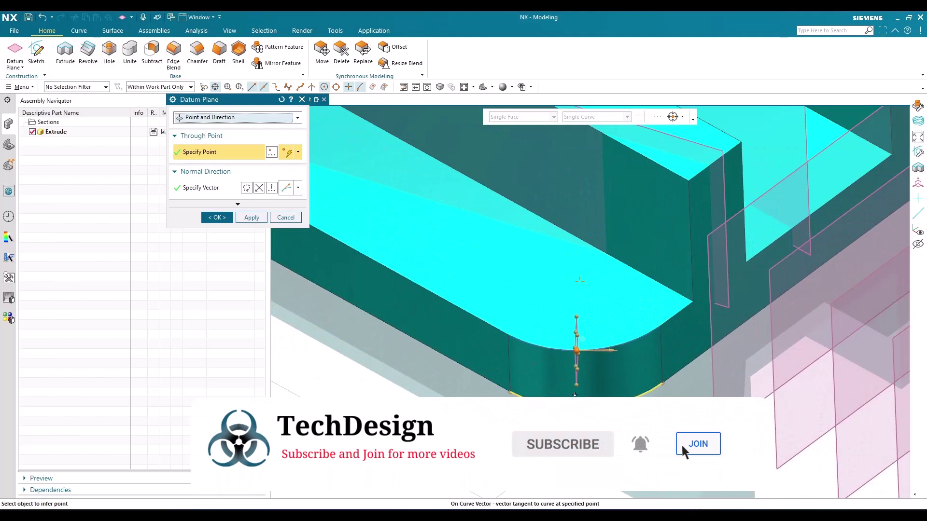
scroll(584, 362, "up", 3)
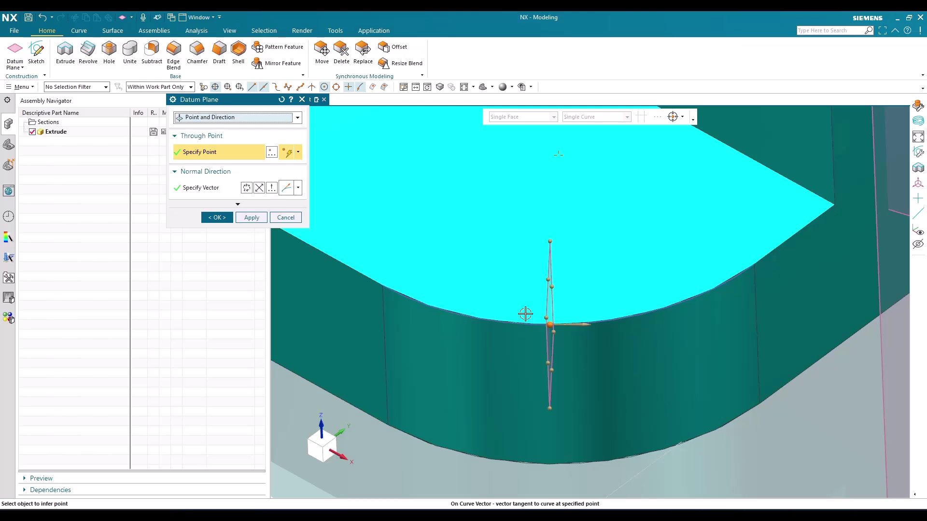
Step: Cycle the plane's direction through normal, binormal and tangent alternate solutions, ending on tangent
left_click(229, 192)
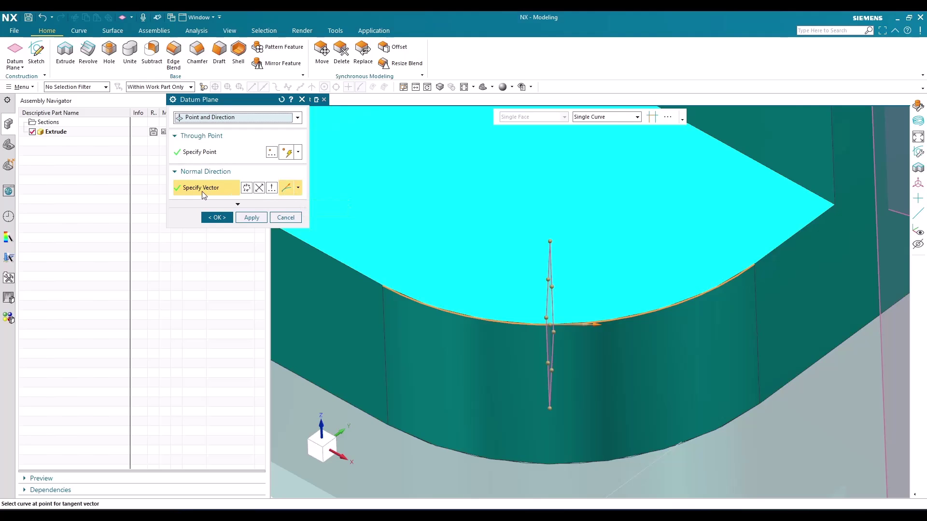
left_click(247, 188)
left_click(247, 189)
left_click(247, 188)
left_click(247, 188)
left_click(247, 189)
left_click(247, 189)
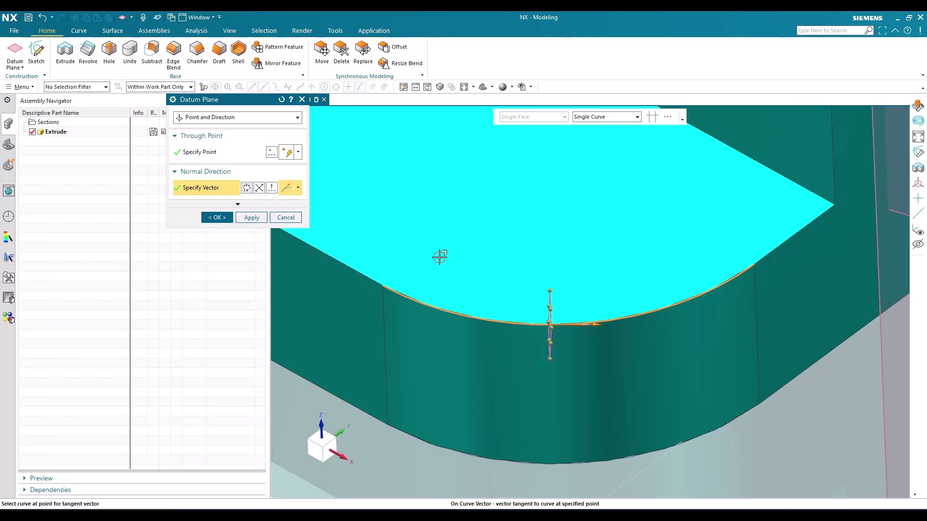
left_click(240, 122)
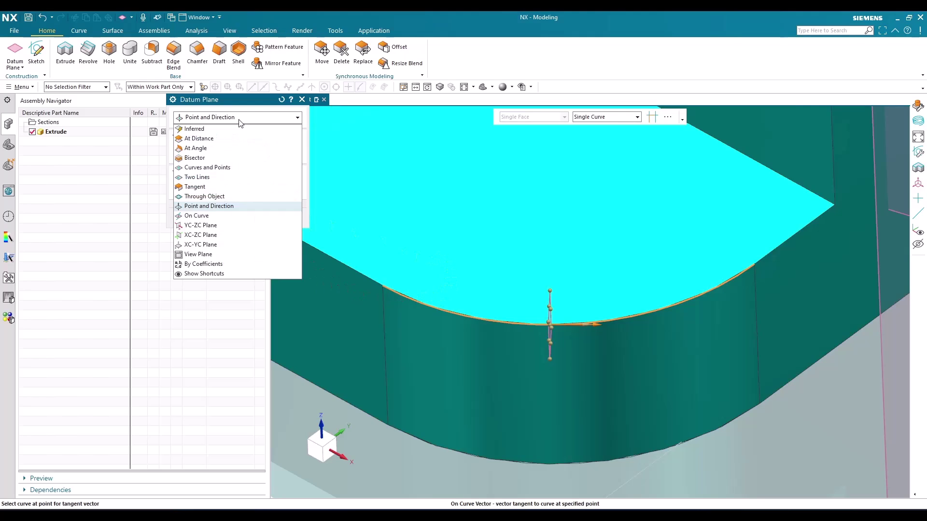
Step: Place an On Curve datum plane on the rounded top edge at 50% arc length
left_click(227, 216)
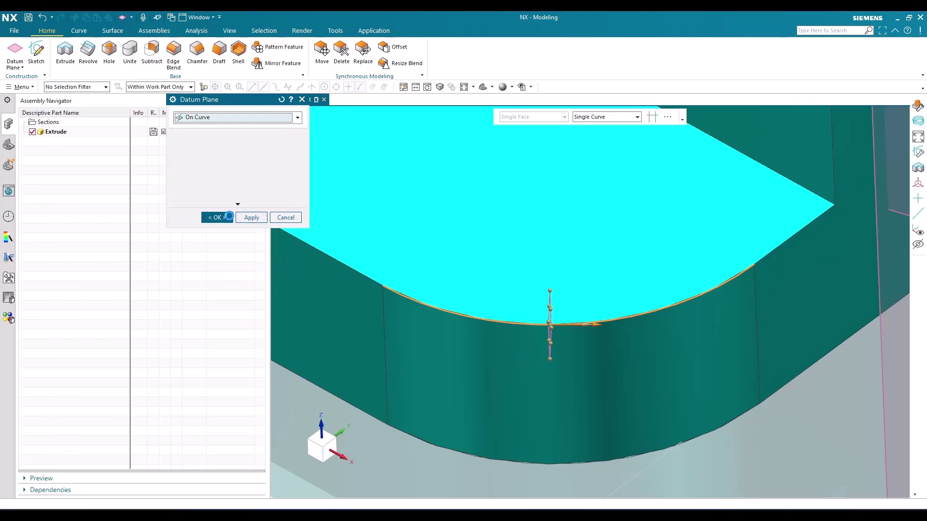
left_click(537, 324)
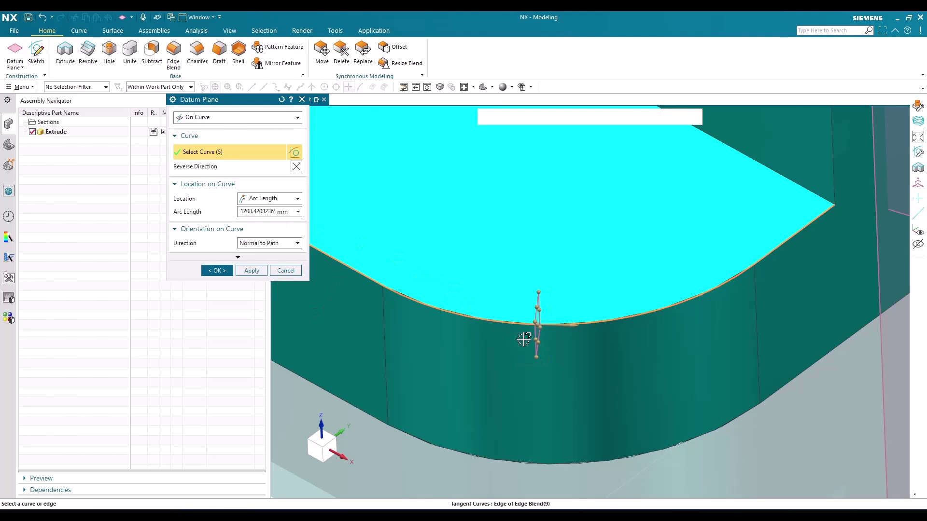
left_click(258, 200)
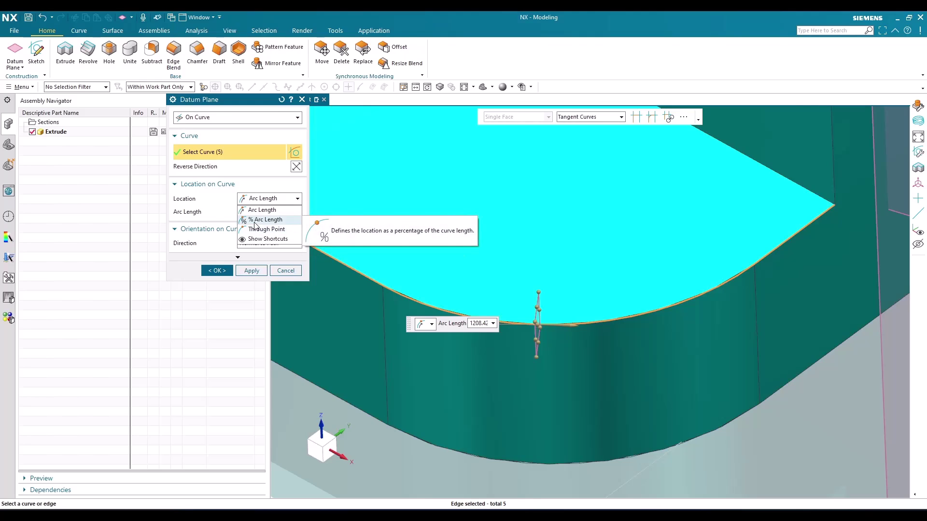
left_click(255, 221)
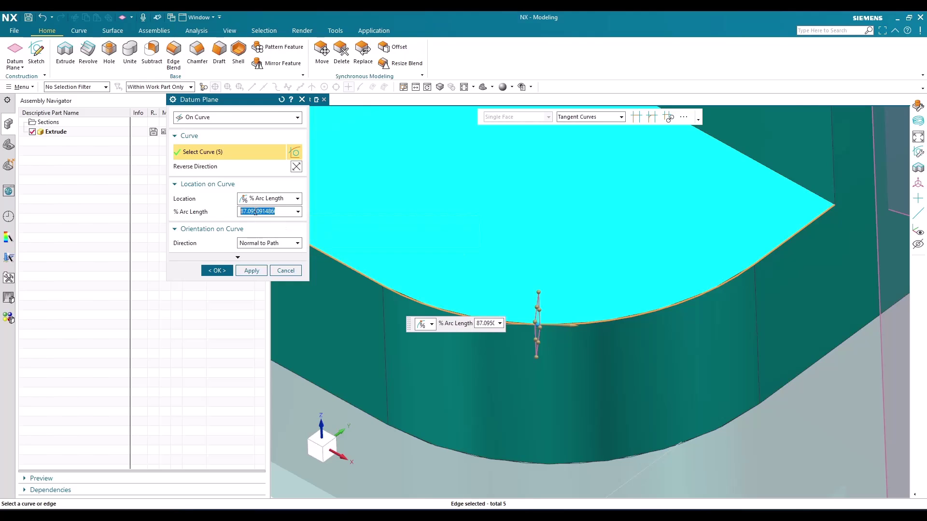
type("50")
key("Return")
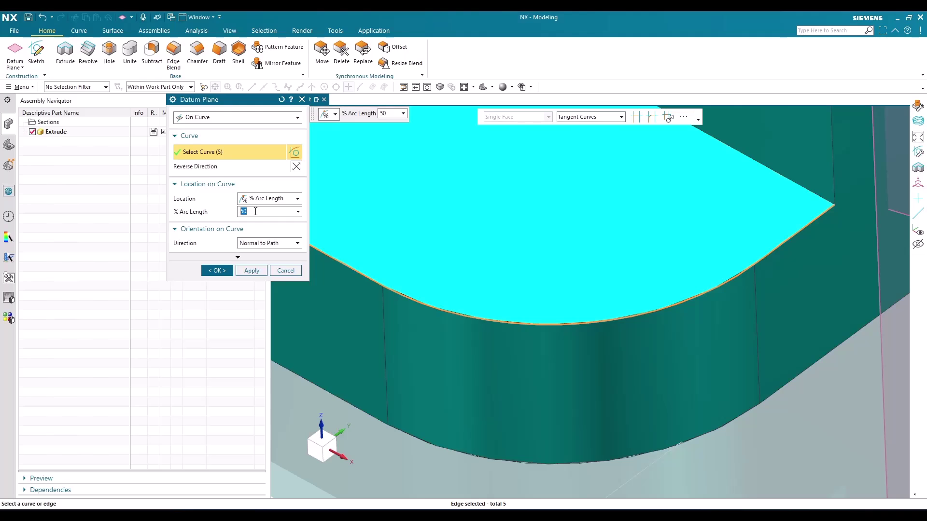
scroll(691, 382, "down", 5)
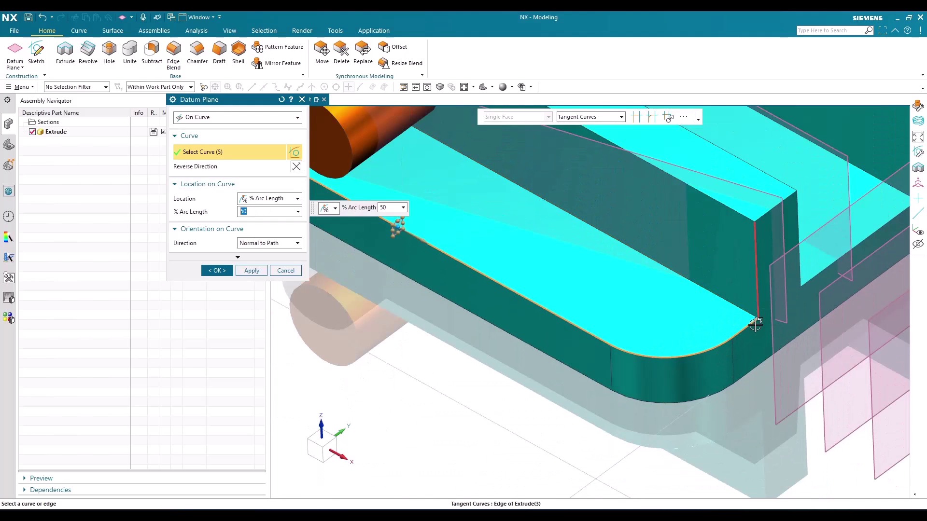
scroll(677, 363, "up", 2)
scroll(445, 222, "down", 3)
scroll(425, 182, "up", 3)
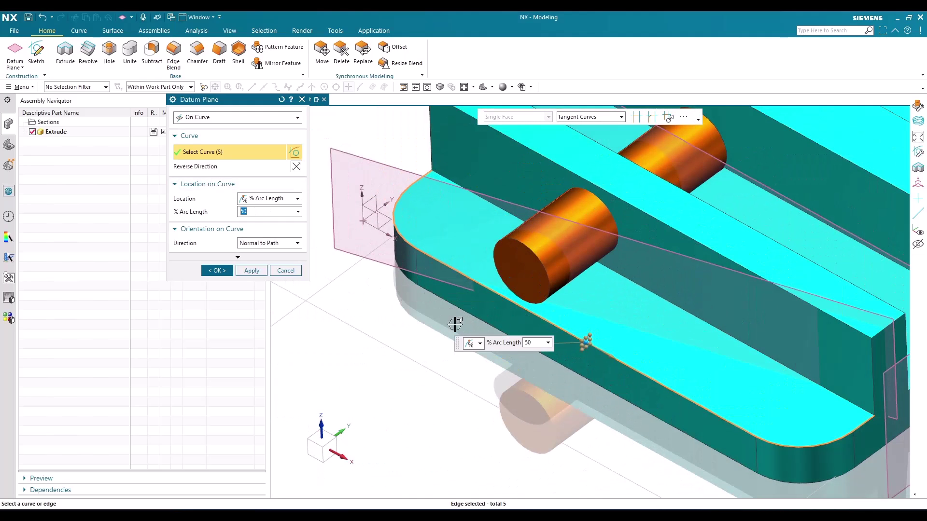
scroll(587, 340, "up", 2)
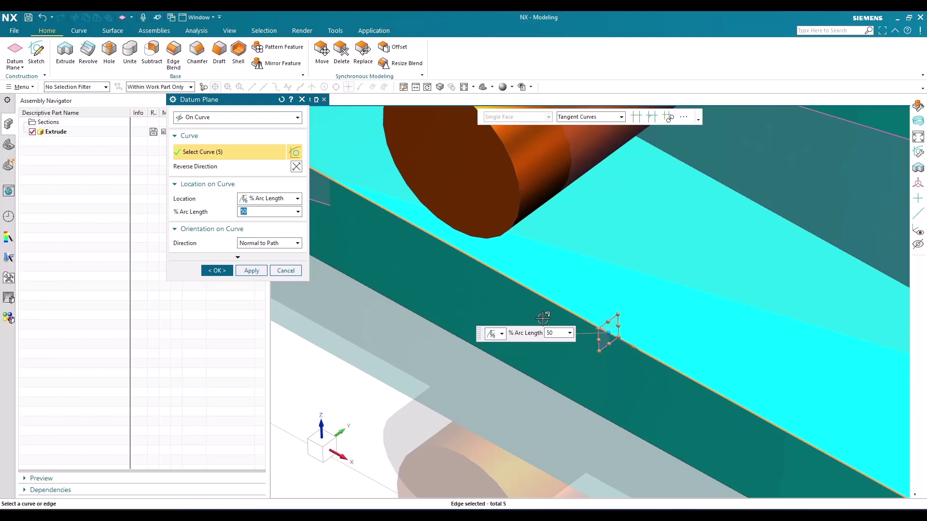
scroll(609, 332, "down", 1)
scroll(609, 332, "up", 1)
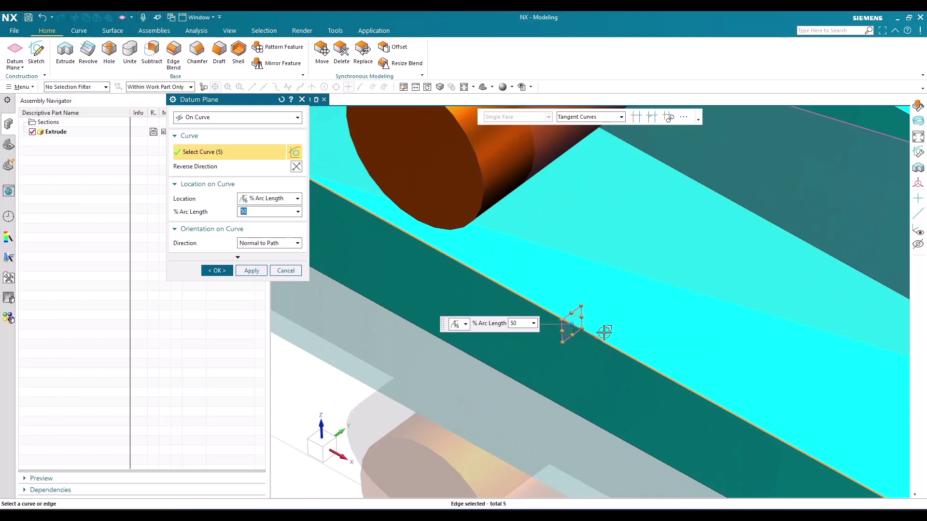
Step: Keep the On Curve plane's direction set to Normal to Path
left_click(280, 245)
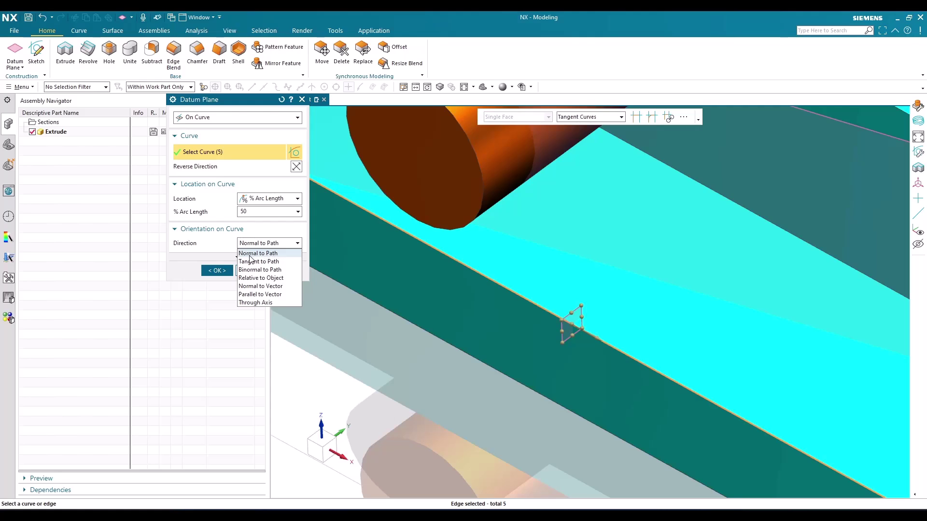
left_click(259, 255)
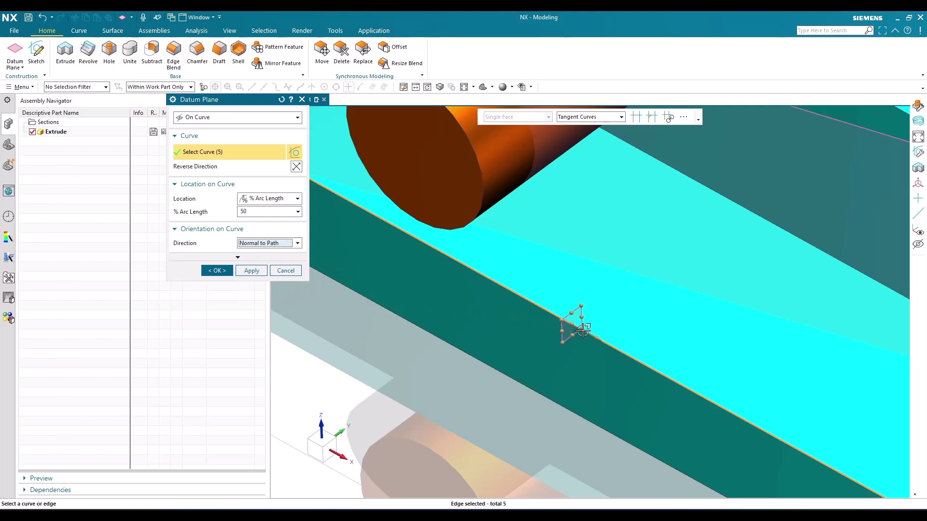
scroll(584, 330, "up", 2)
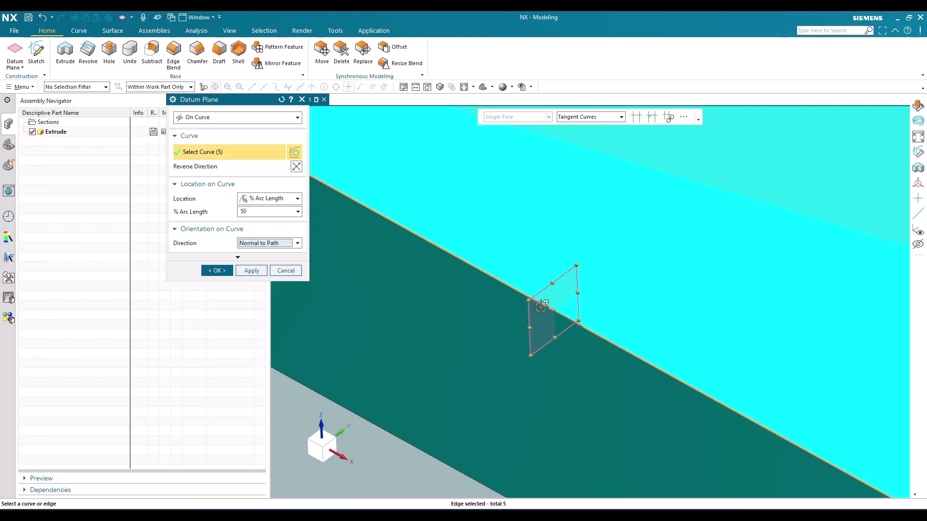
scroll(539, 309, "down", 2)
left_click(263, 118)
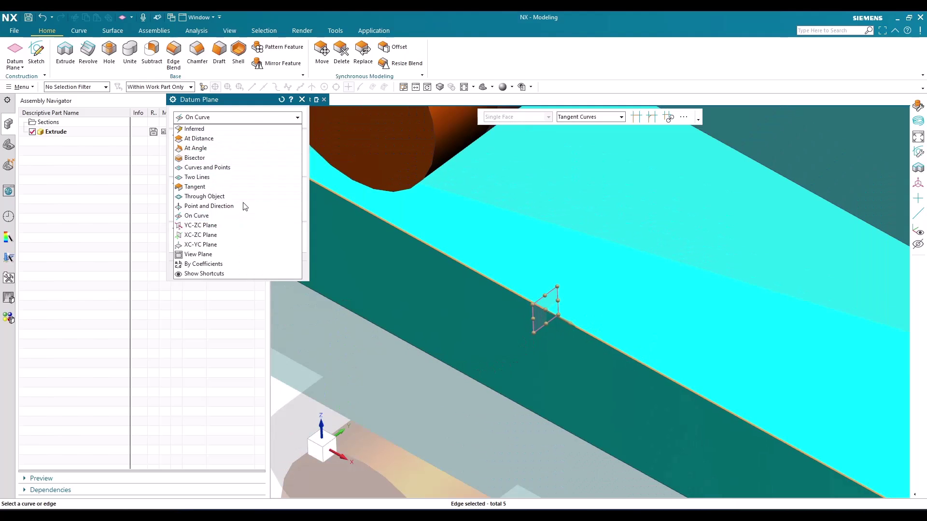
Step: Try the YC-ZC and XC-ZC principal plane types and show the extra plane options
left_click(200, 225)
scroll(661, 265, "down", 5)
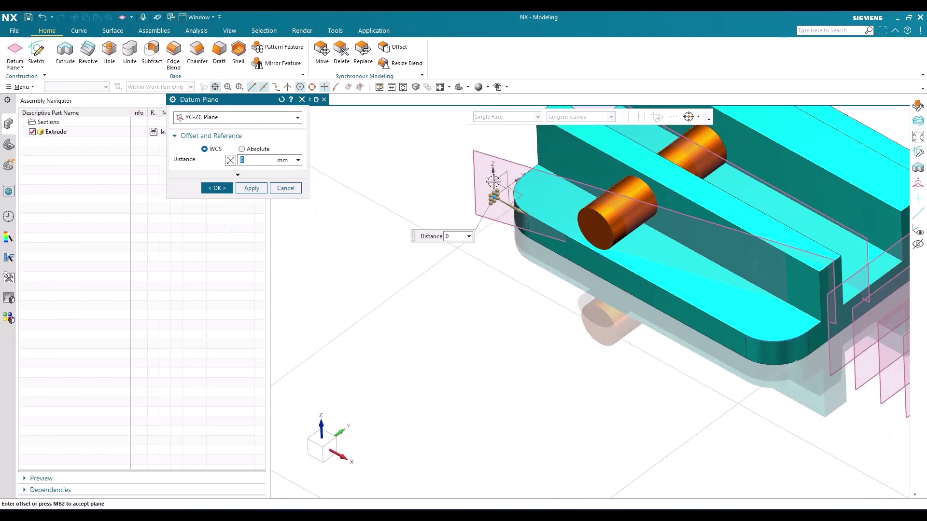
scroll(492, 187, "up", 8)
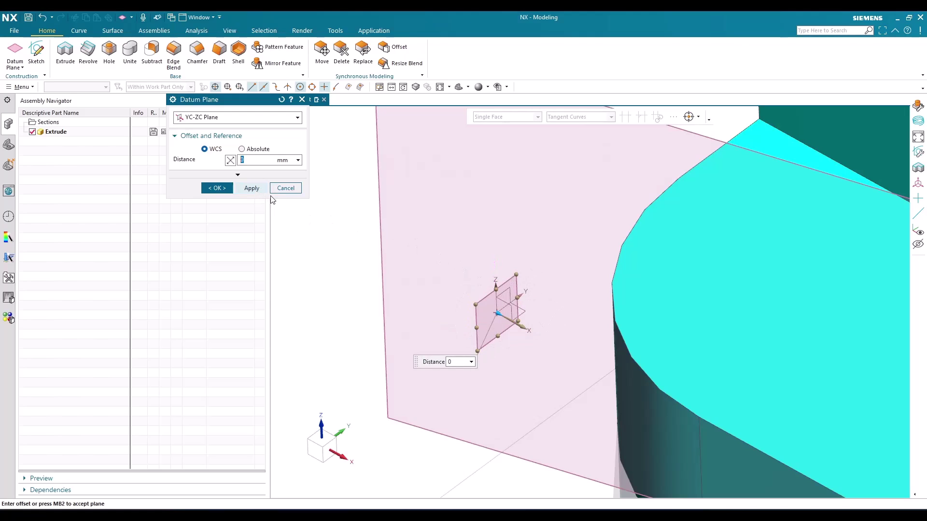
left_click(256, 117)
left_click(240, 235)
left_click(237, 175)
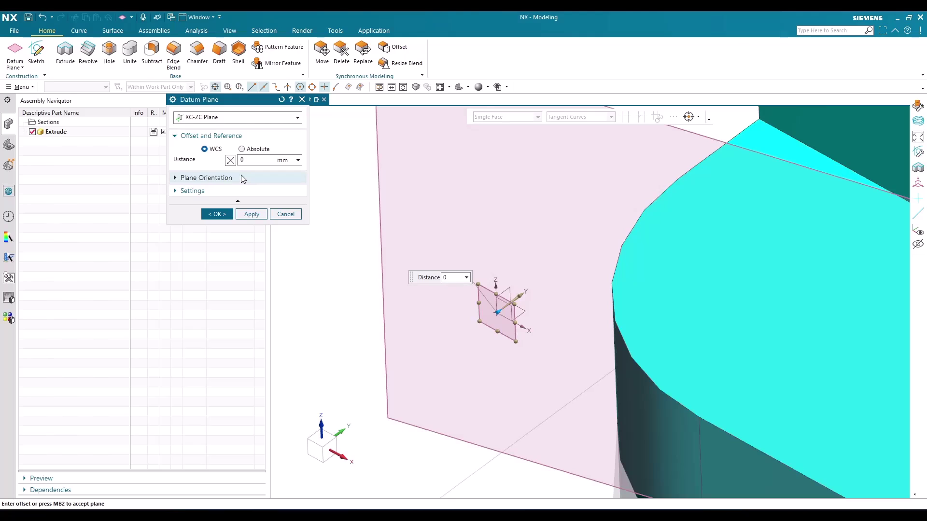
Step: Create the XC-YC principal datum plane at distance 0 and close the dialog
left_click(242, 117)
left_click(213, 248)
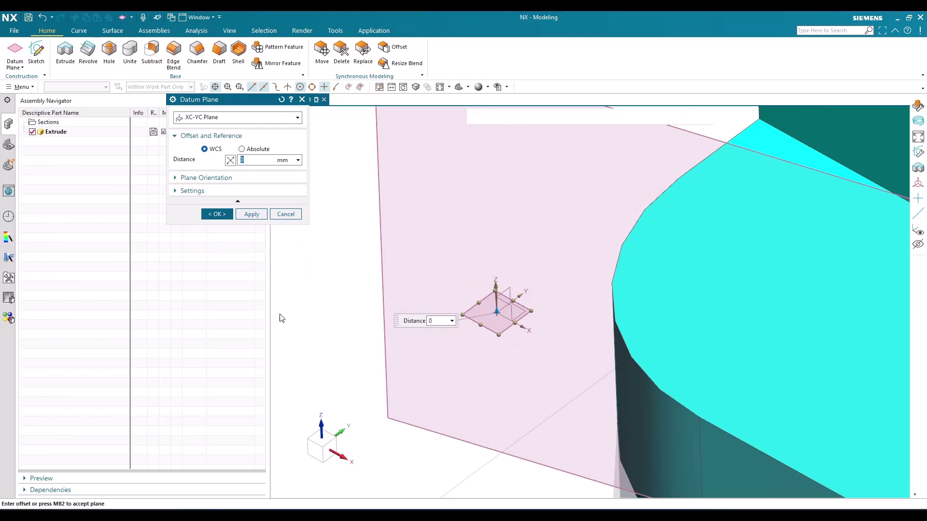
middle_click(434, 317)
scroll(434, 316, "down", 3)
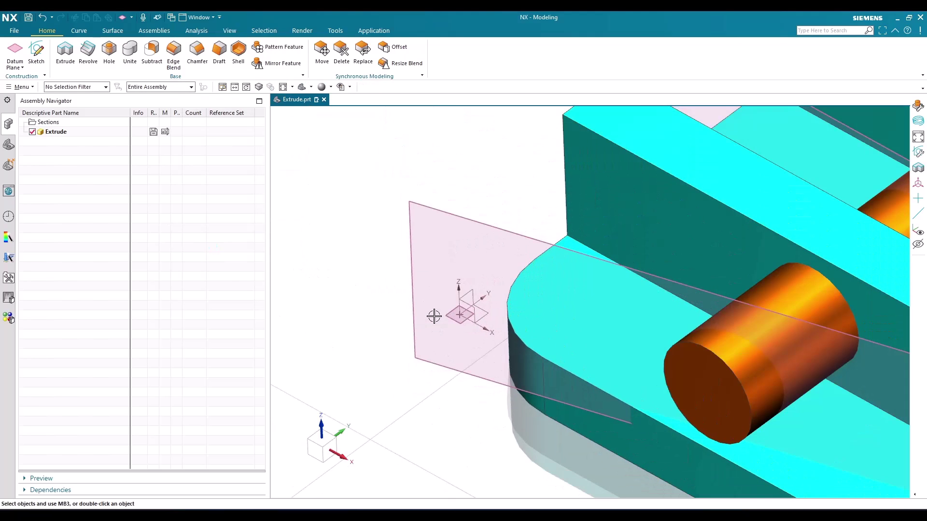
scroll(434, 316, "down", 3)
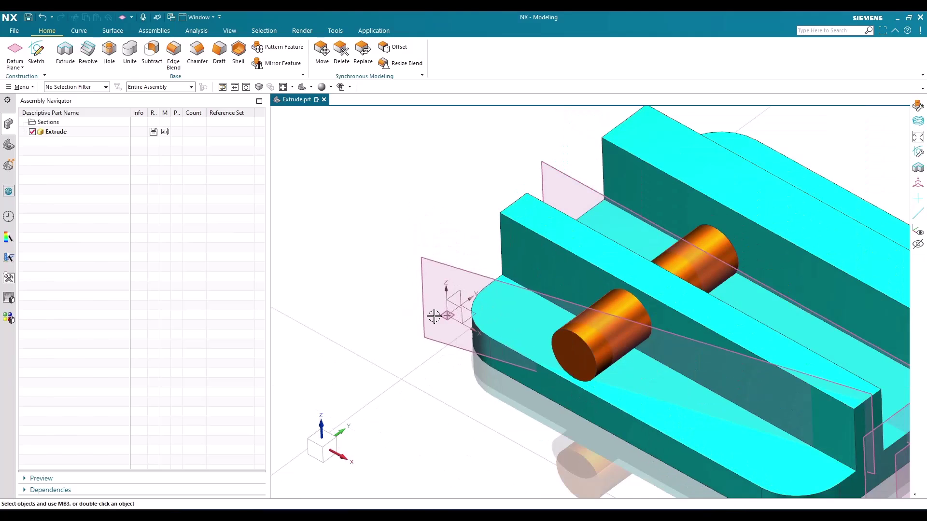